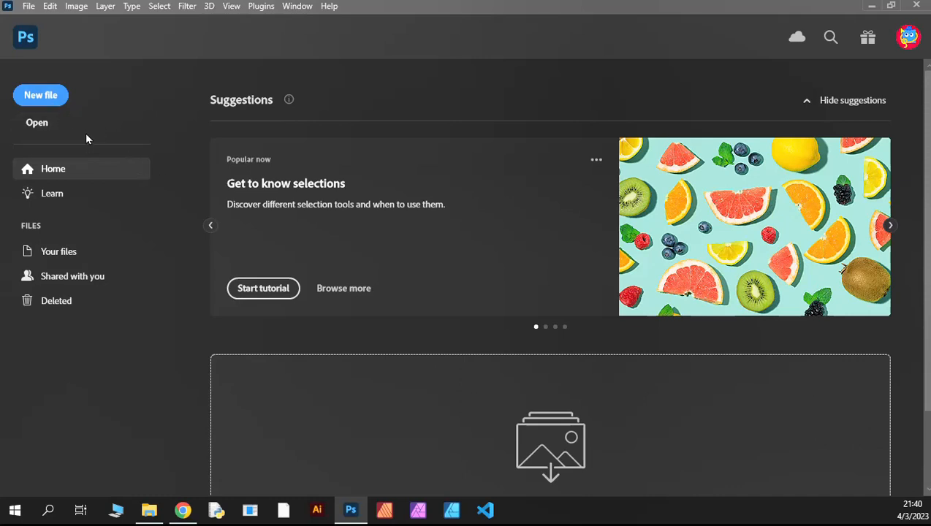
Step: Open the photo GlacierNP.JPG from the Bootcamp2 folder
left_click(33, 125)
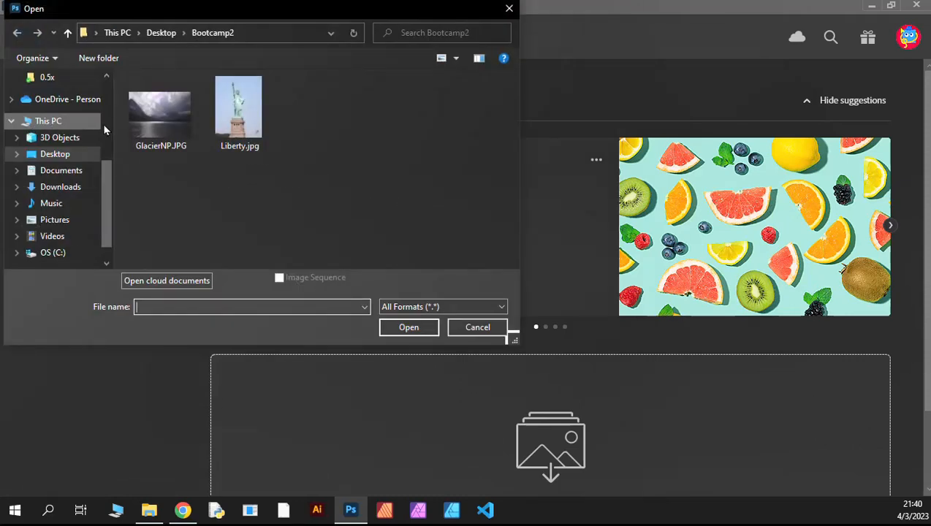
left_click(147, 127)
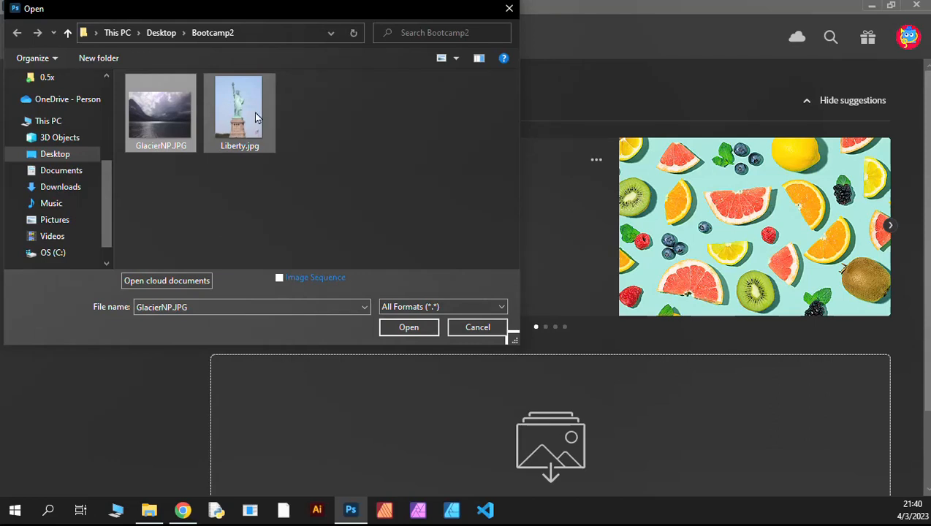
left_click(408, 328)
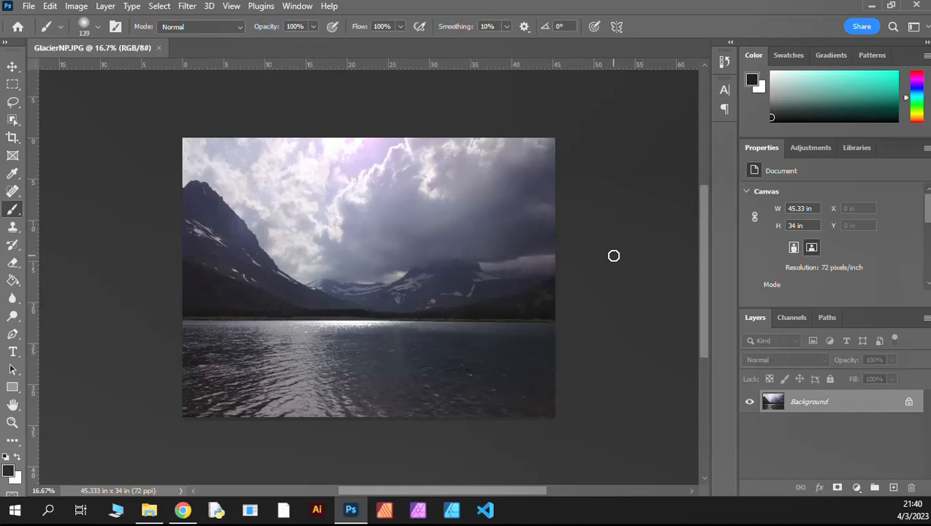
key("ctrl+plus")
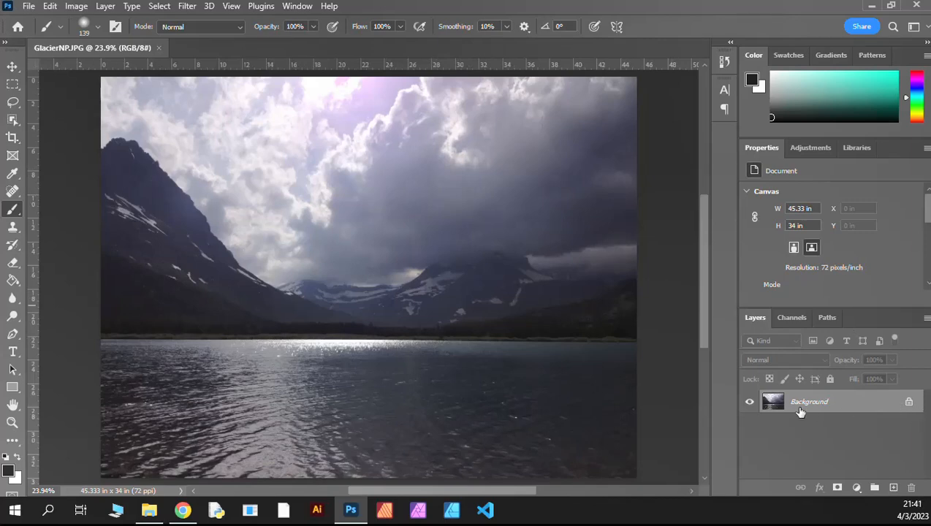
Step: Unlock the background layer and rename it Glacier Lake
left_click(909, 404)
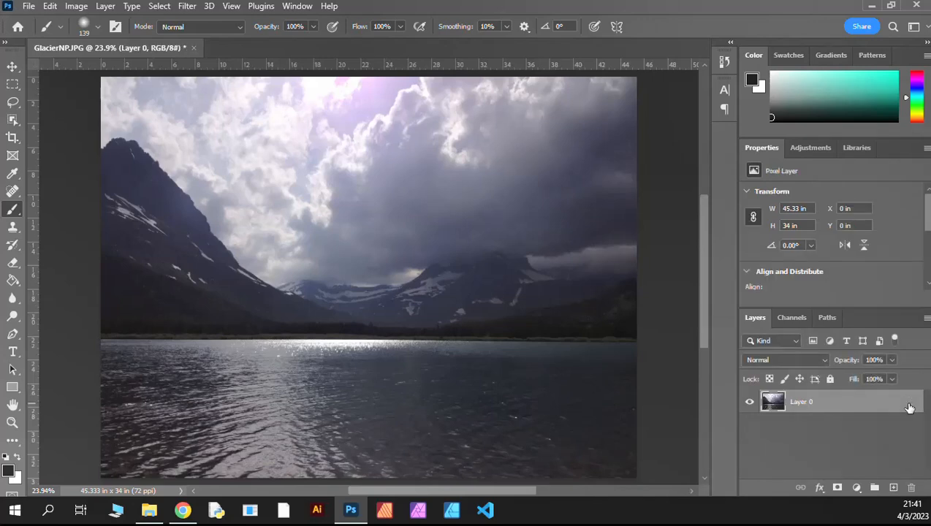
double_click(802, 403)
type("Glaci")
key("Return")
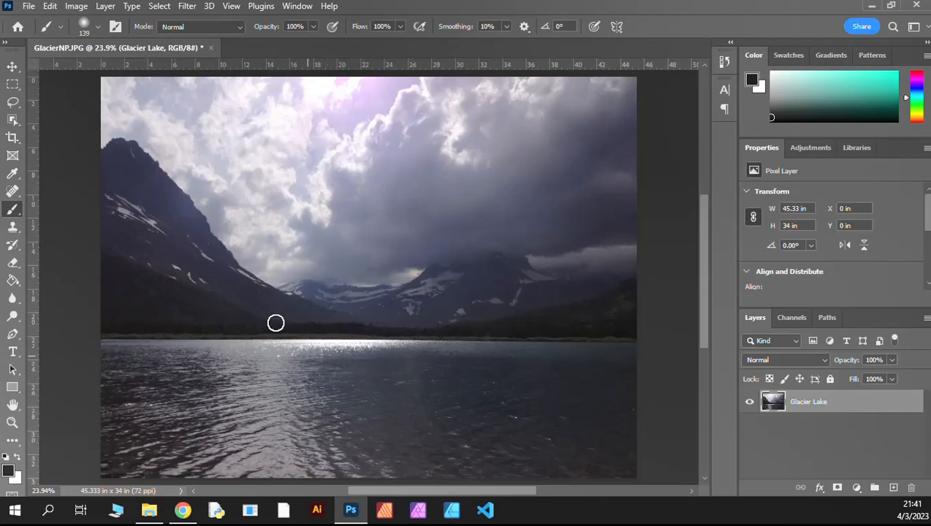
left_click(30, 9)
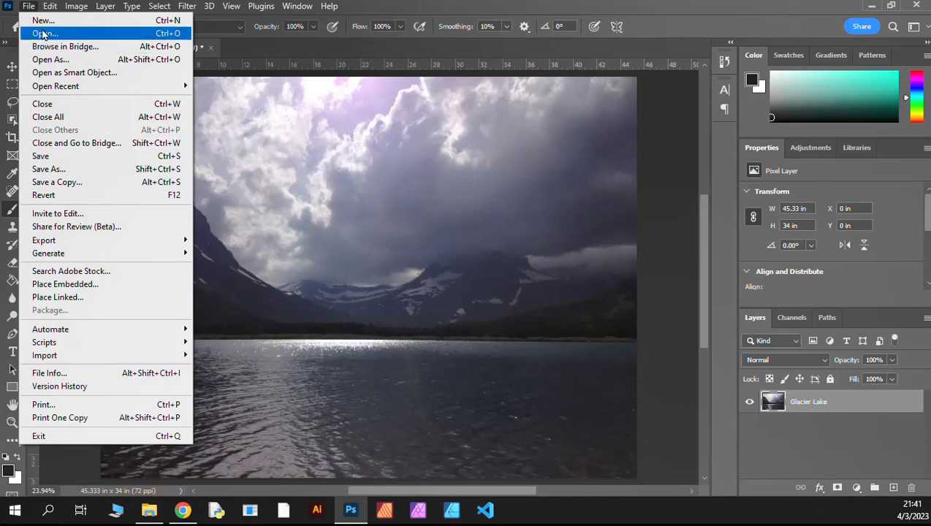
left_click(27, 6)
left_click(251, 10)
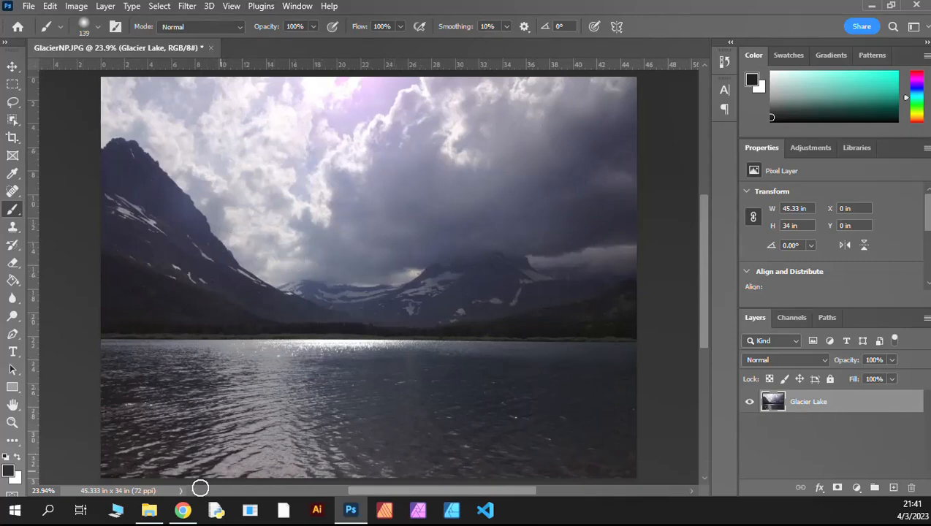
Step: Place Liberty.jpg from the open Bootcamp2 folder window into the glacier document
mouse_move(149, 510)
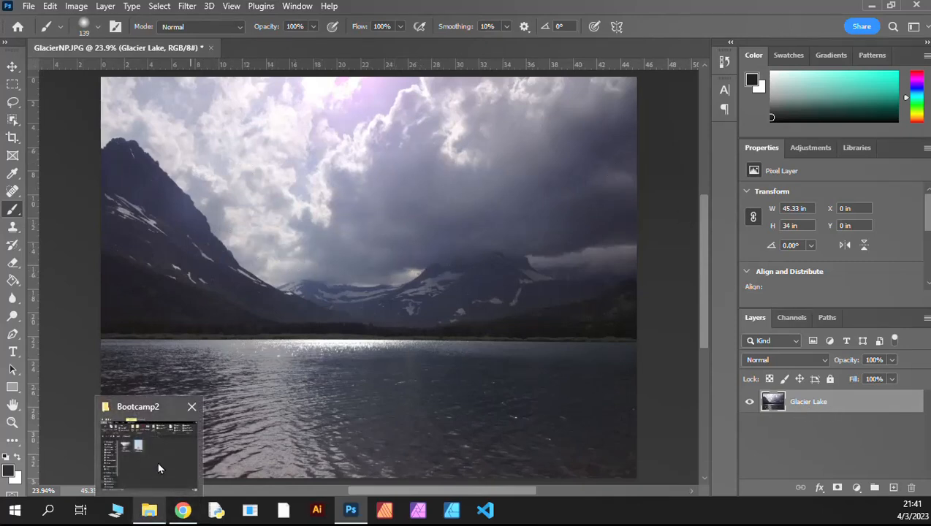
left_click(159, 469)
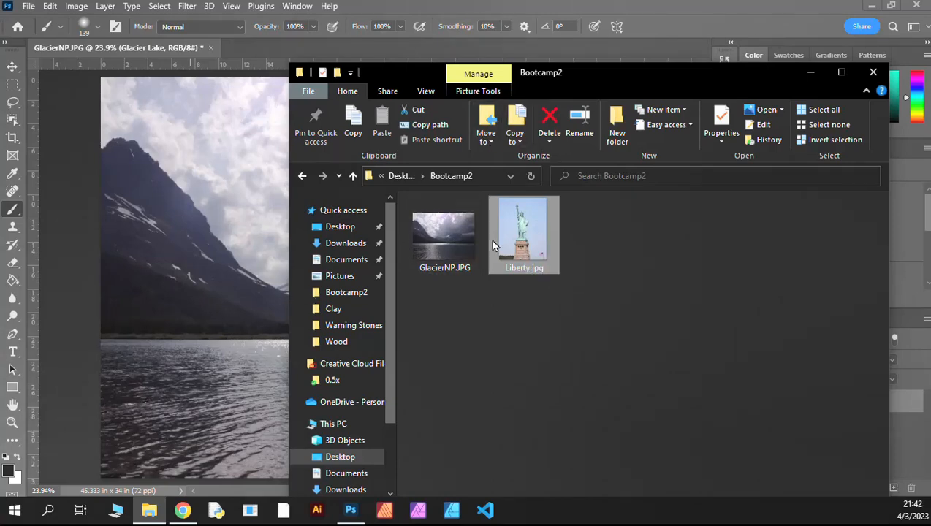
left_click_drag(493, 245, 220, 255)
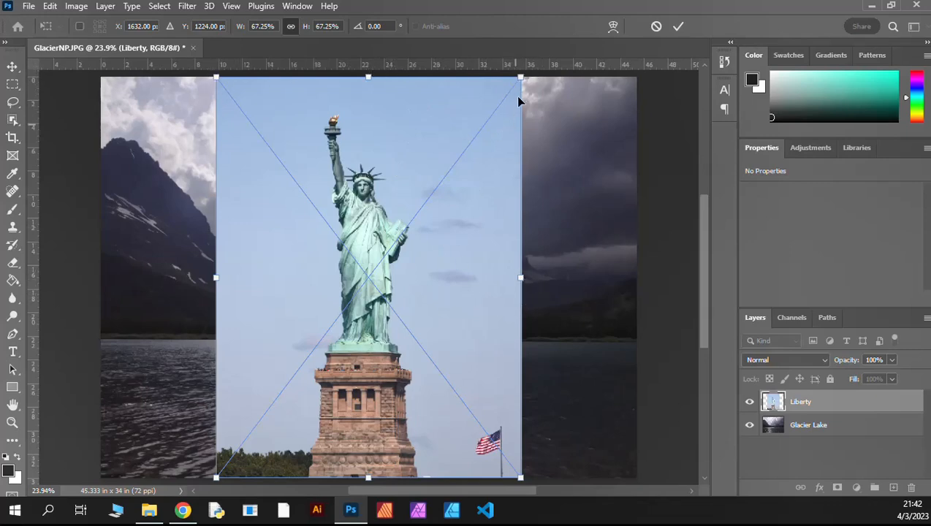
Step: Scale the placed Liberty image to about 66% and shift it down to about Y 7.4 in, then commit the placement
mouse_move(519, 76)
left_mouse_down()
mouse_move(488, 125)
mouse_move(517, 77)
left_mouse_up()
left_click_drag(427, 240, 430, 205)
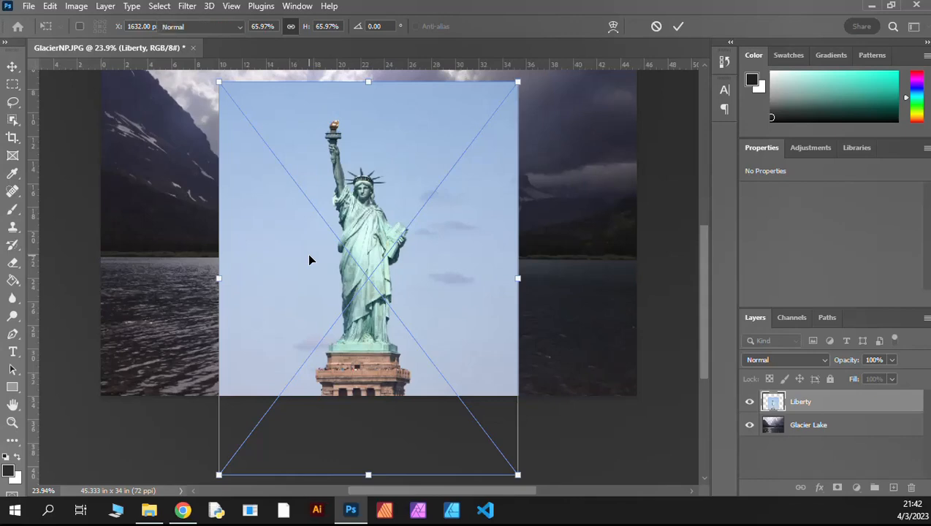
key("Return")
key("b")
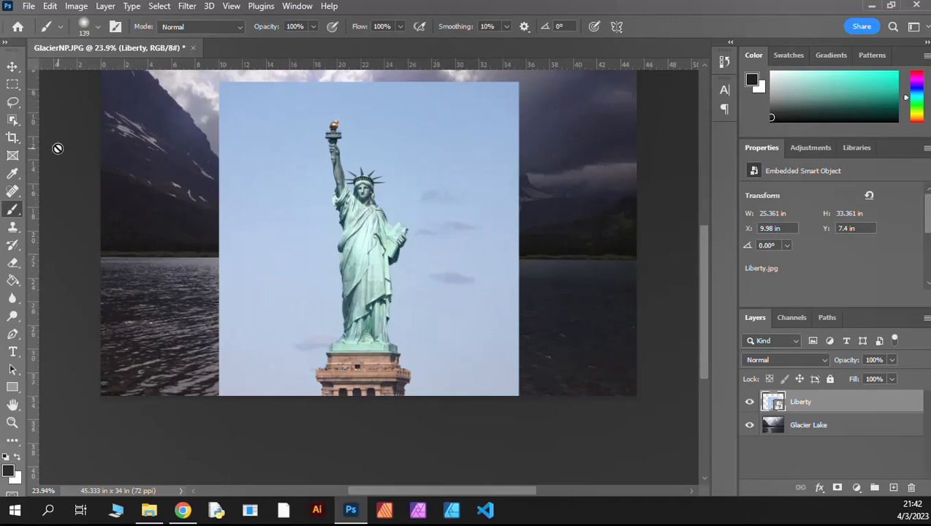
Step: Try a freehand Lasso selection around the statue's raised arm and head, and deselect it
left_click(12, 103)
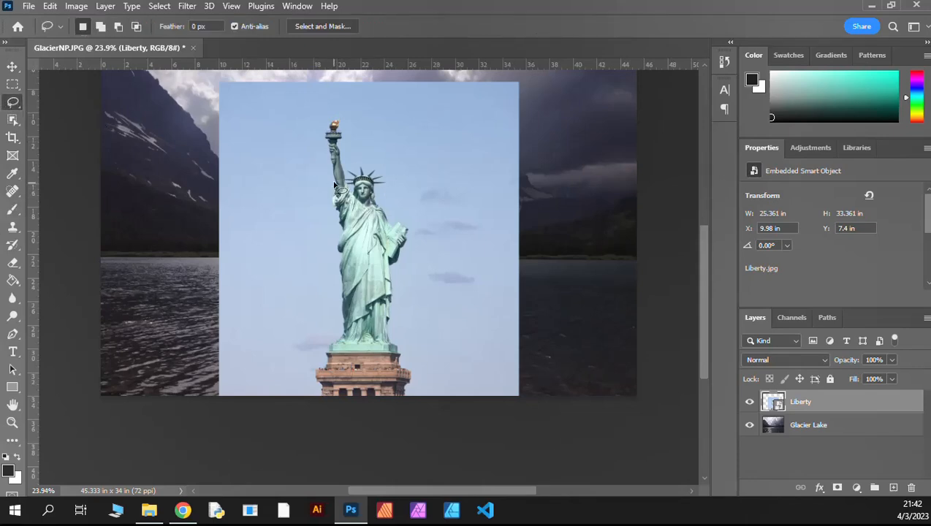
mouse_move(329, 145)
left_mouse_down()
mouse_move(340, 118)
mouse_move(350, 177)
mouse_move(356, 155)
mouse_move(358, 164)
mouse_move(337, 170)
mouse_move(371, 162)
mouse_move(400, 176)
left_mouse_up()
key("ctrl+d")
Step: Try selecting the sky around the statue with the Magic Wand at a tolerance of 1
left_click(13, 121)
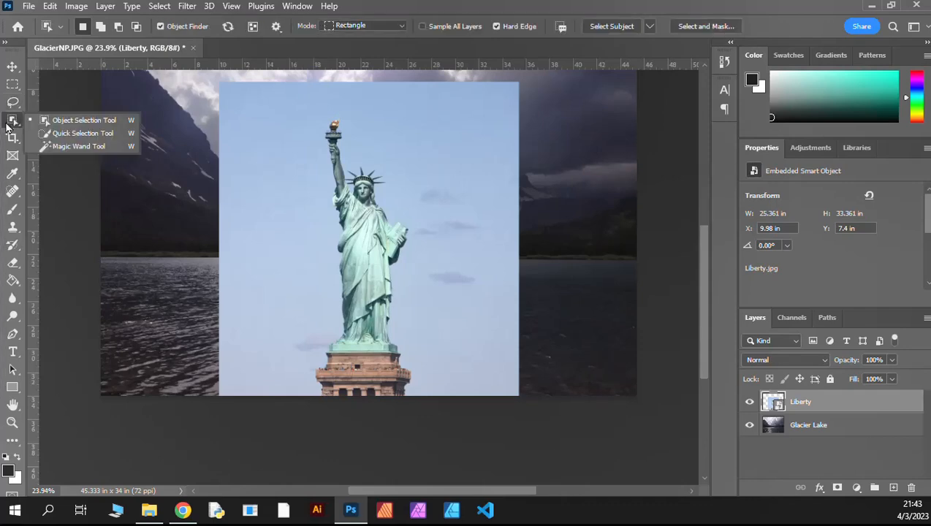
left_click(53, 145)
left_click(289, 144)
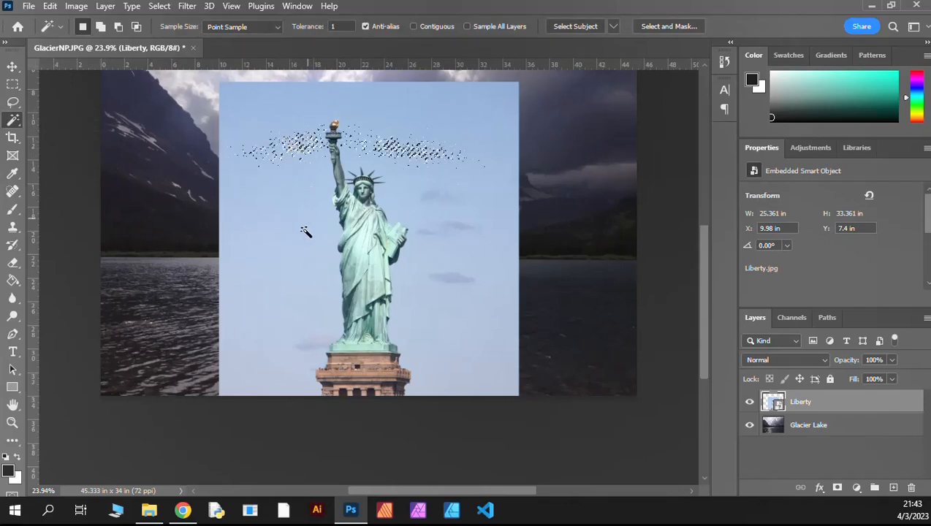
left_click(470, 188)
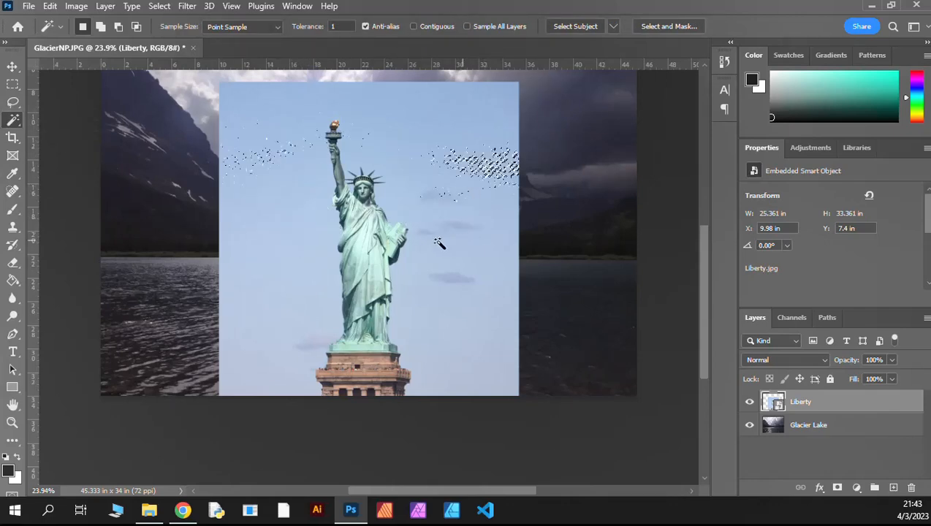
key("ctrl+d")
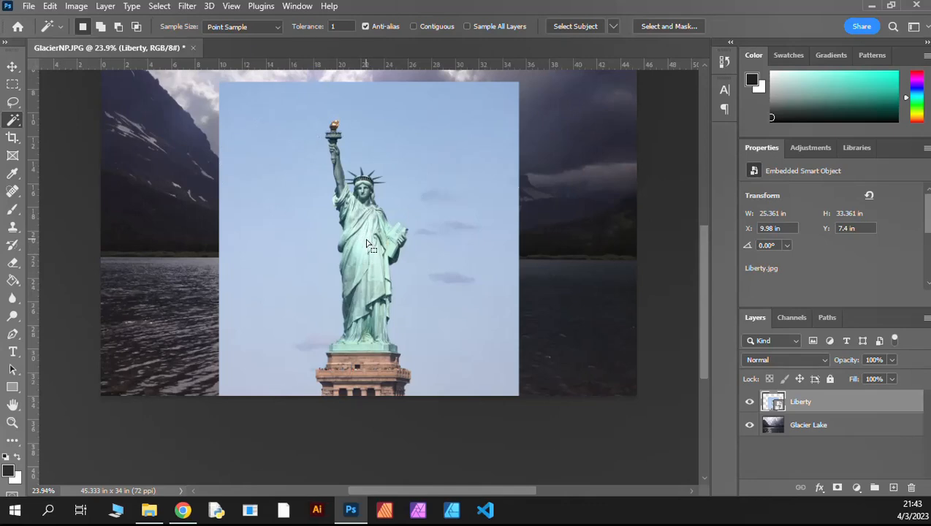
left_click(412, 262)
left_click(426, 157)
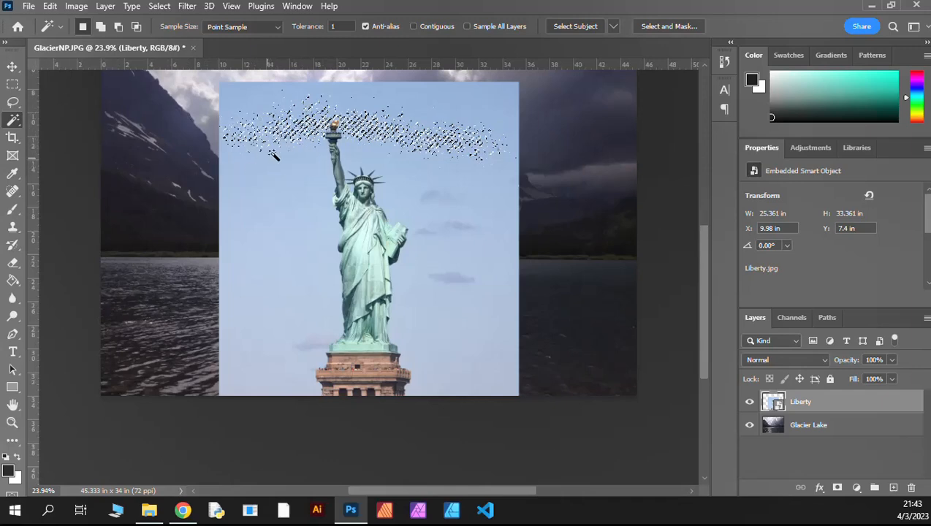
Step: Try the Quick Selection tool over the statue's body and the adjacent sky, and clear the selection
right_click(12, 122)
left_click(82, 133)
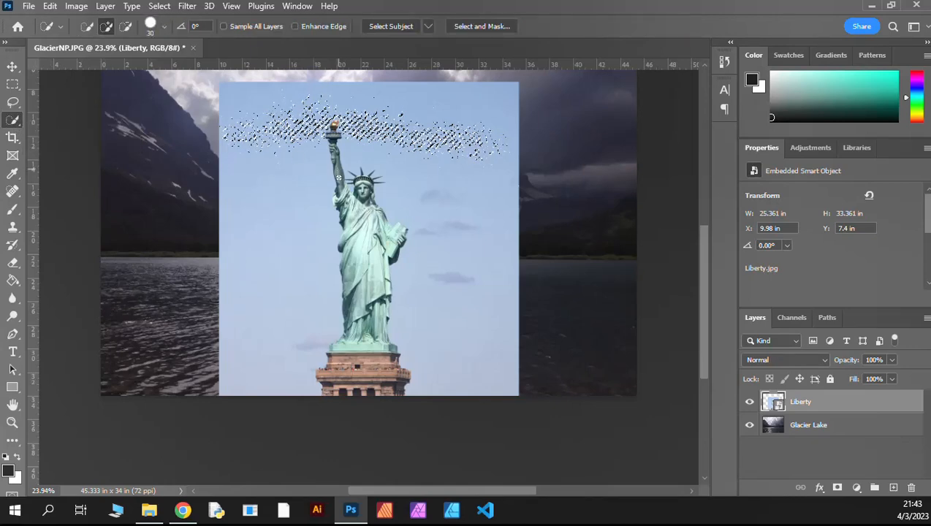
mouse_move(374, 236)
left_mouse_down()
mouse_move(376, 265)
mouse_move(392, 265)
mouse_move(389, 231)
left_mouse_up()
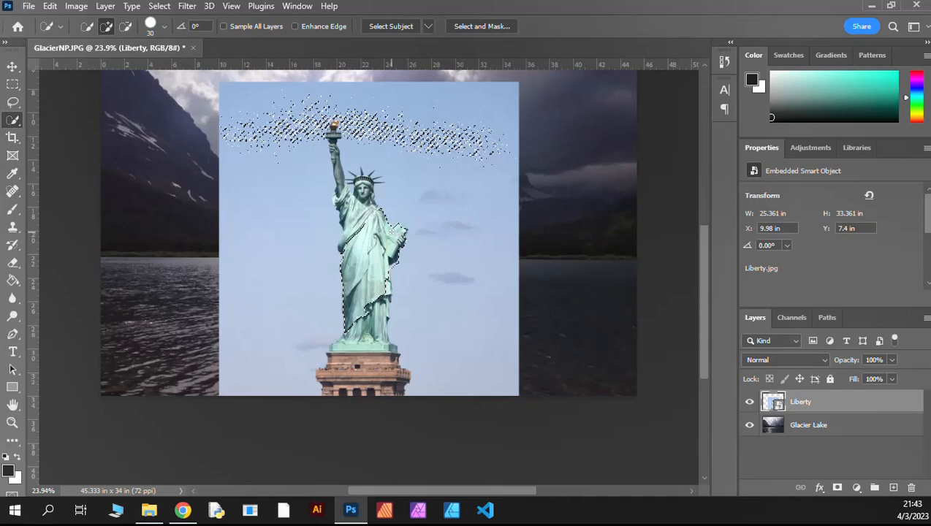
mouse_move(364, 192)
left_mouse_down()
mouse_move(365, 181)
mouse_move(380, 179)
mouse_move(401, 204)
mouse_move(410, 279)
left_mouse_up()
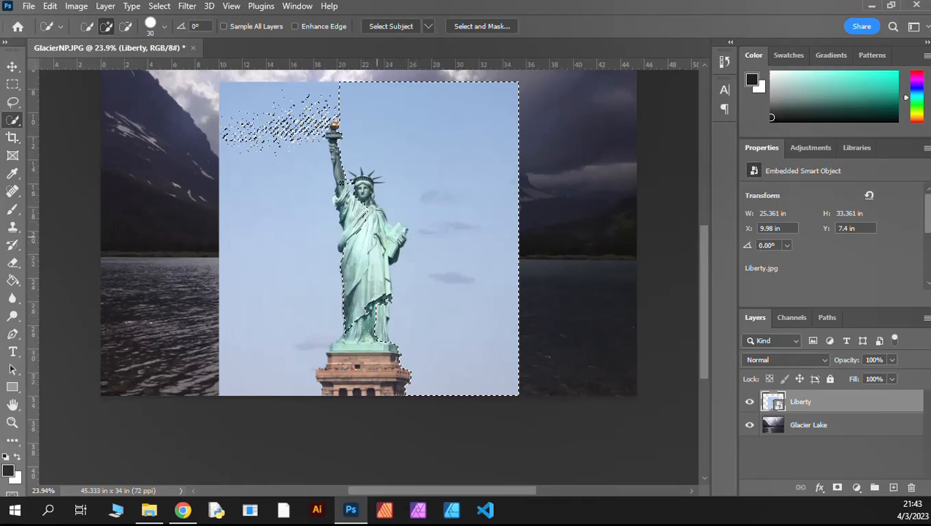
left_click(159, 6)
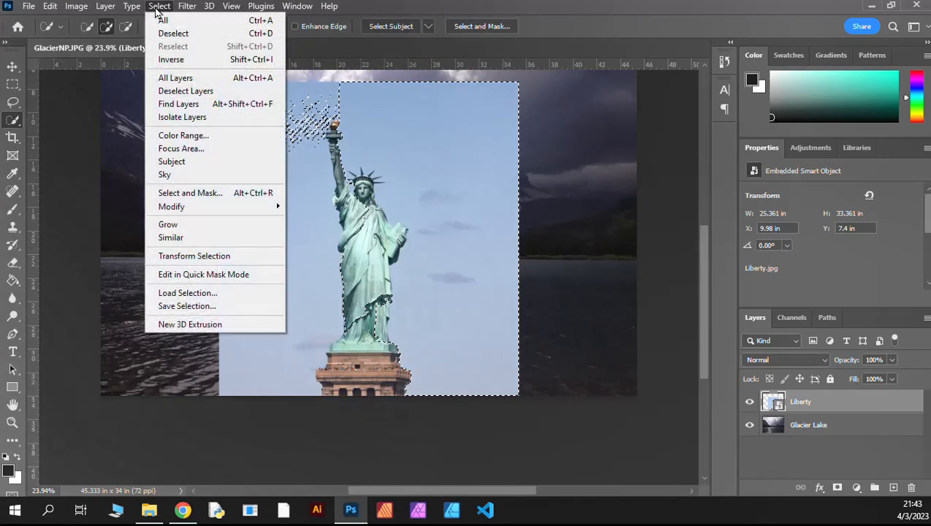
left_click(171, 34)
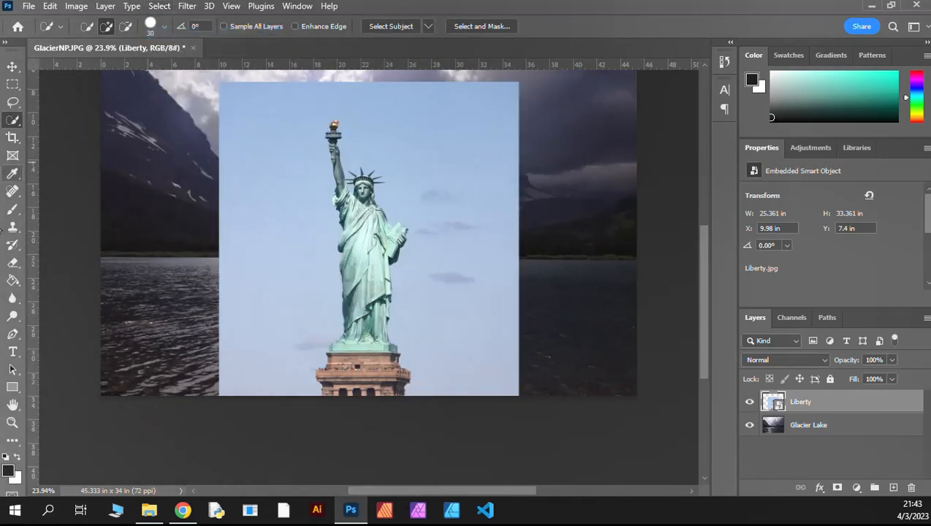
Step: Select the Statue of Liberty figure on the Liberty layer using the Object Selection tool's object finder
right_click(16, 122)
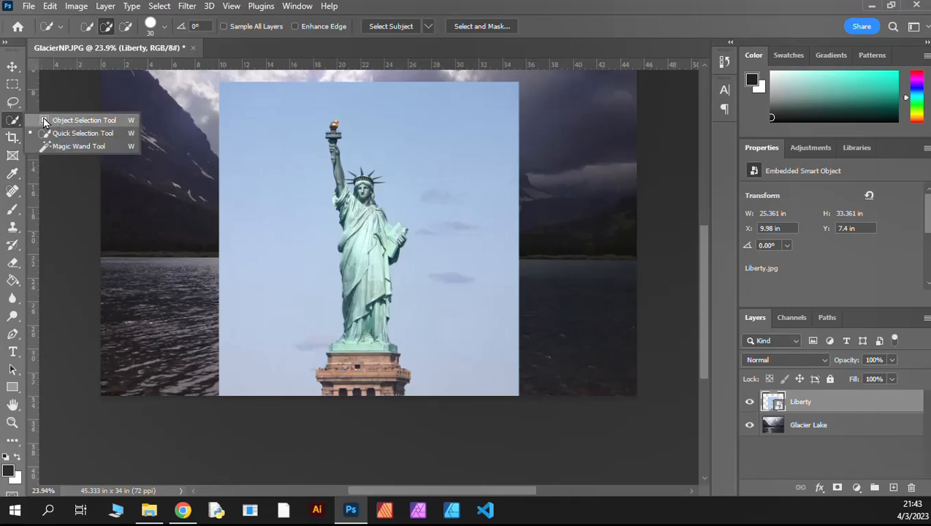
left_click(44, 122)
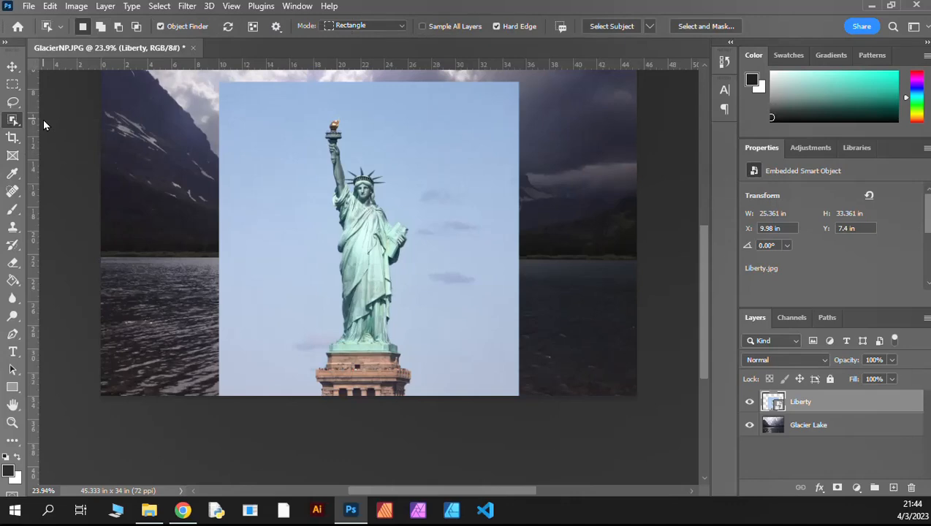
left_click(228, 30)
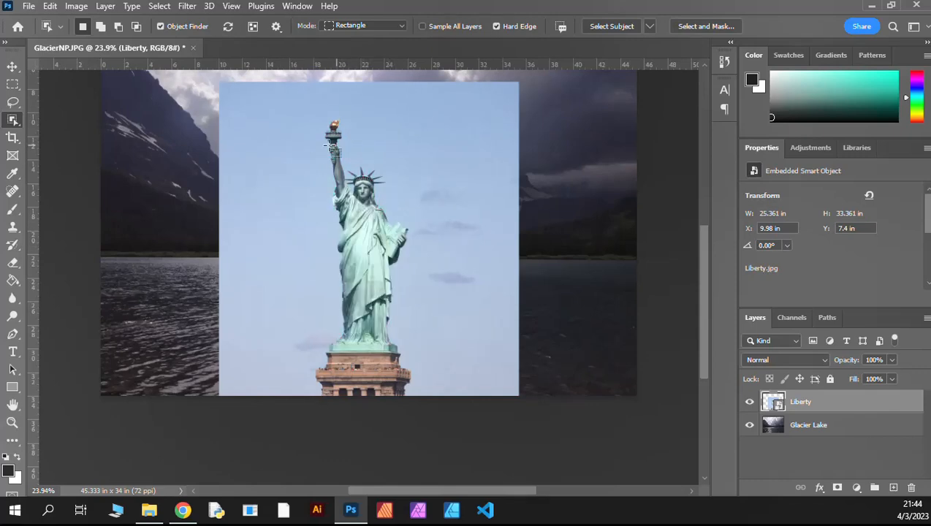
left_click(349, 200)
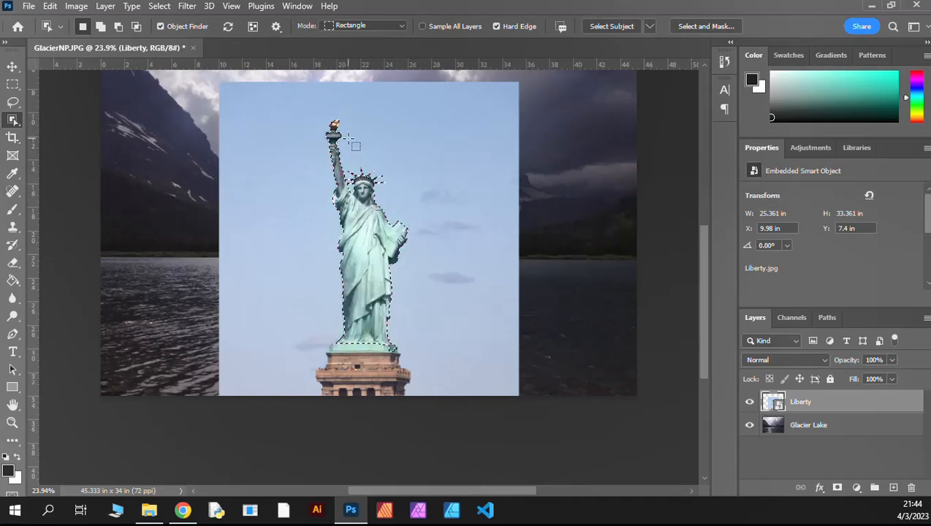
key("ctrl+d")
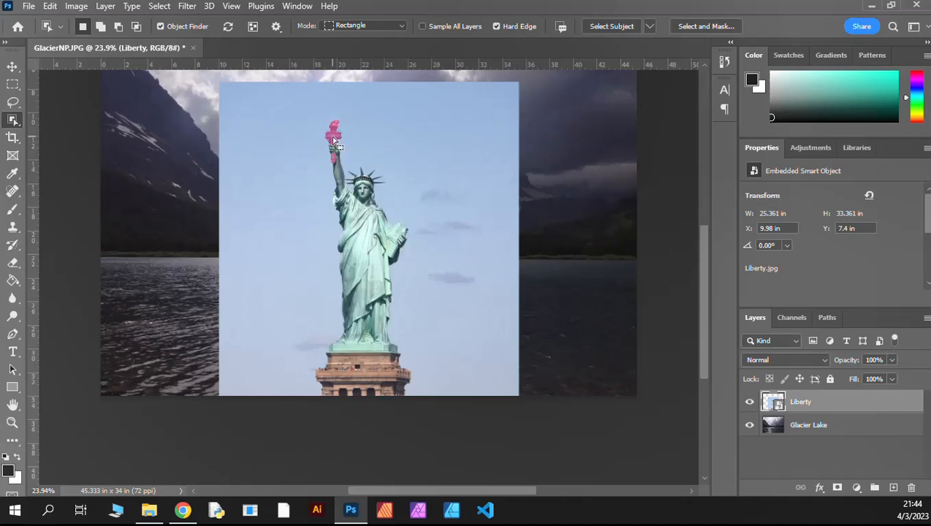
left_click(352, 223)
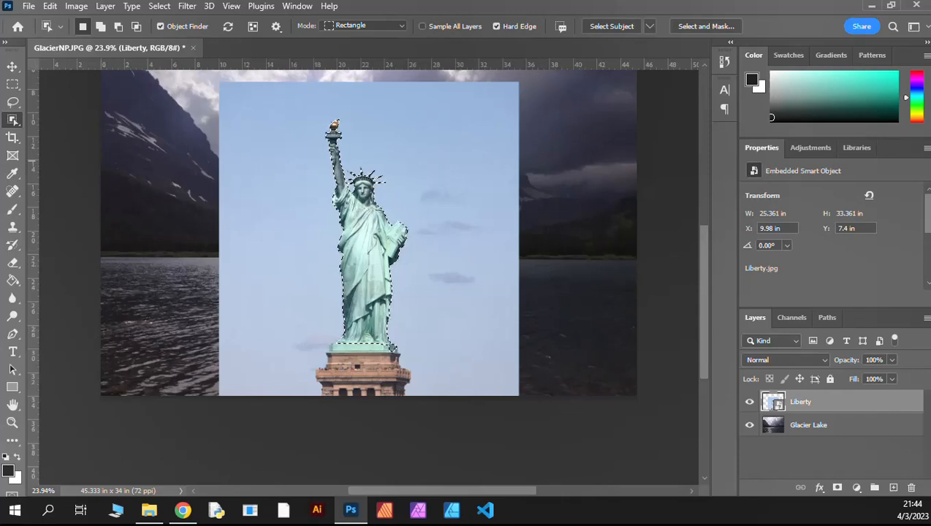
Step: Add a layer mask to the Liberty layer from the statue selection
left_click(13, 226)
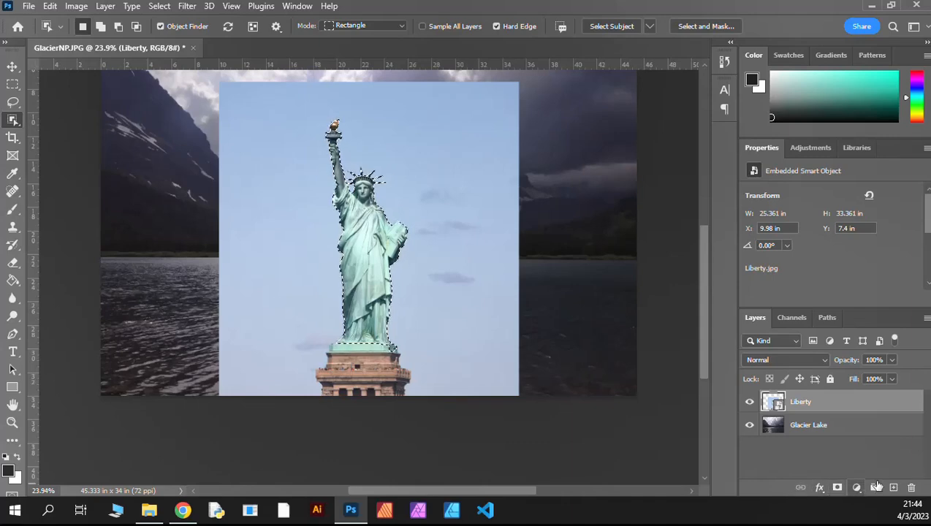
left_click(838, 488)
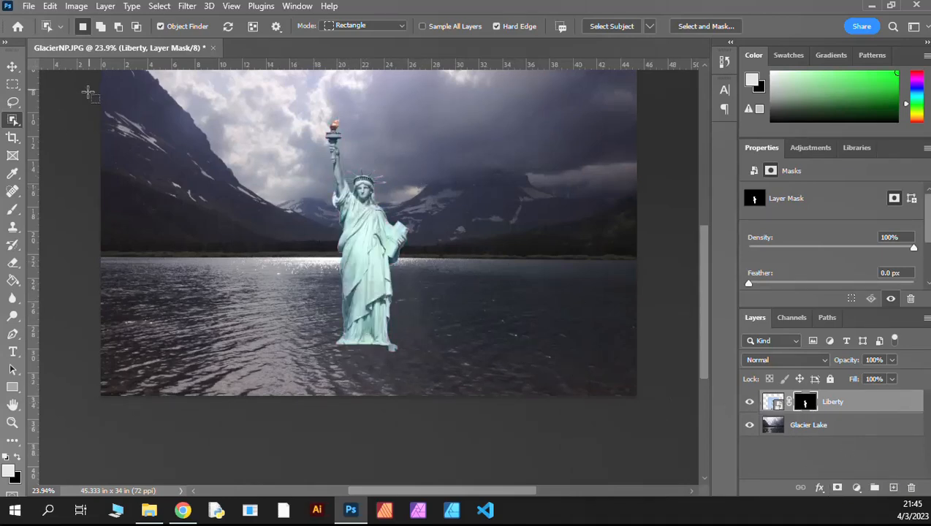
Step: Move the masked statue straight down so its base sits lower in the lake
left_click(13, 67)
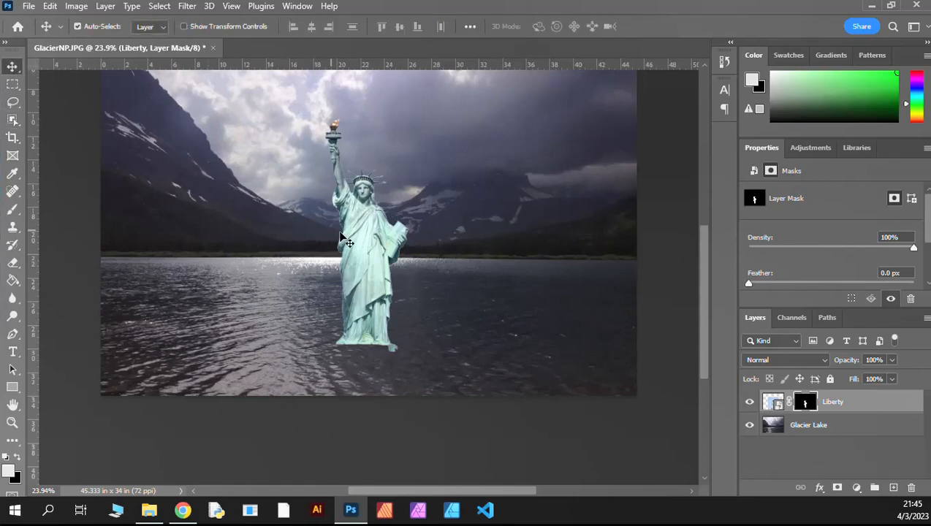
left_click_drag(370, 219, 371, 254)
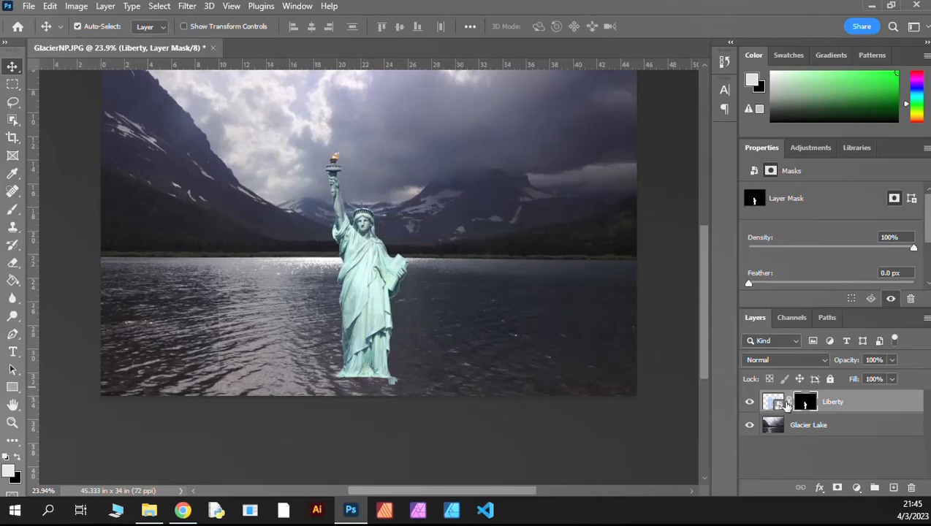
Step: Unlink the Liberty layer's mask and try moving the mask and the statue image separately
left_click(788, 404)
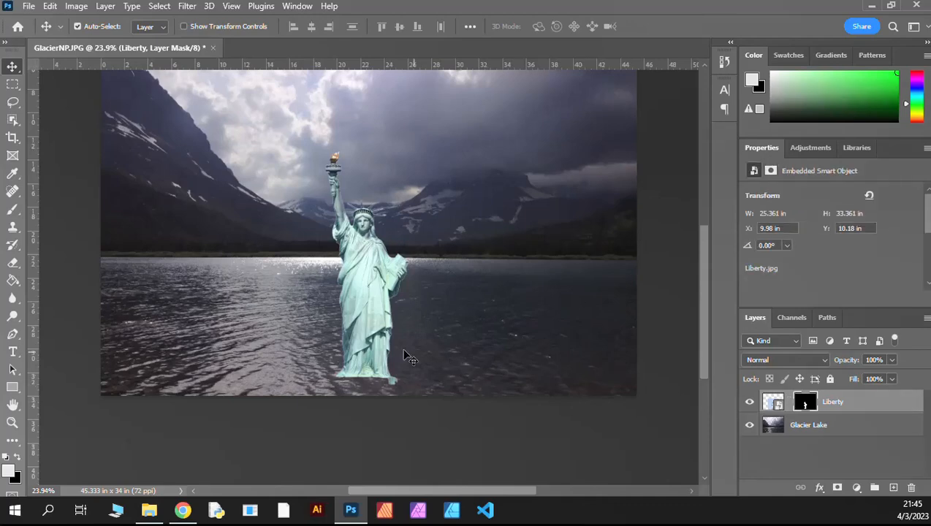
left_click_drag(367, 323, 453, 326)
left_click(774, 402)
left_click_drag(358, 310, 380, 312)
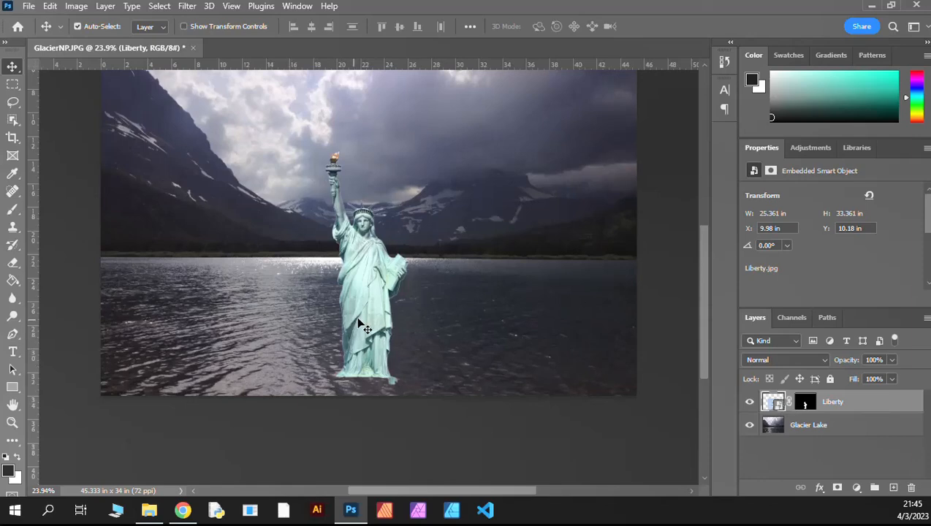
Step: Reposition the statue together with its linked mask at X 10.51 in, Y 9.81 in
left_click_drag(373, 322, 371, 302)
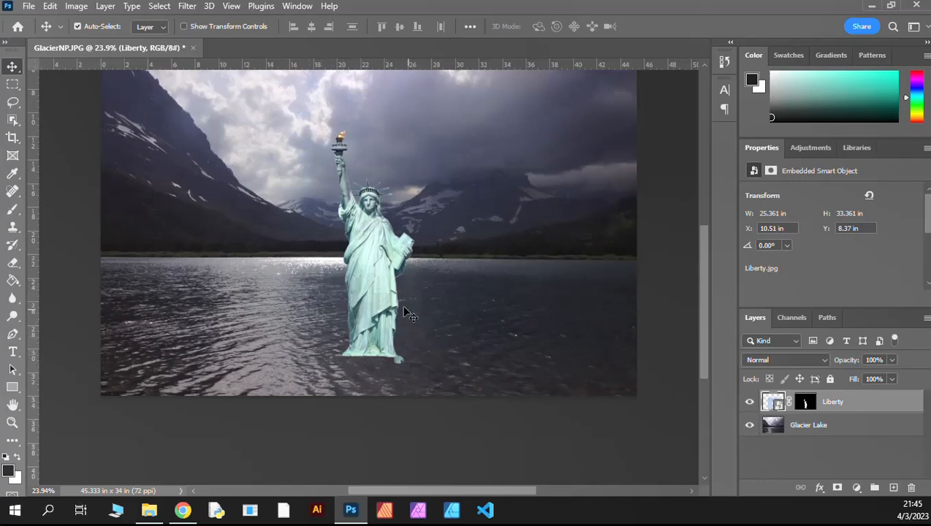
left_click_drag(366, 284, 370, 294)
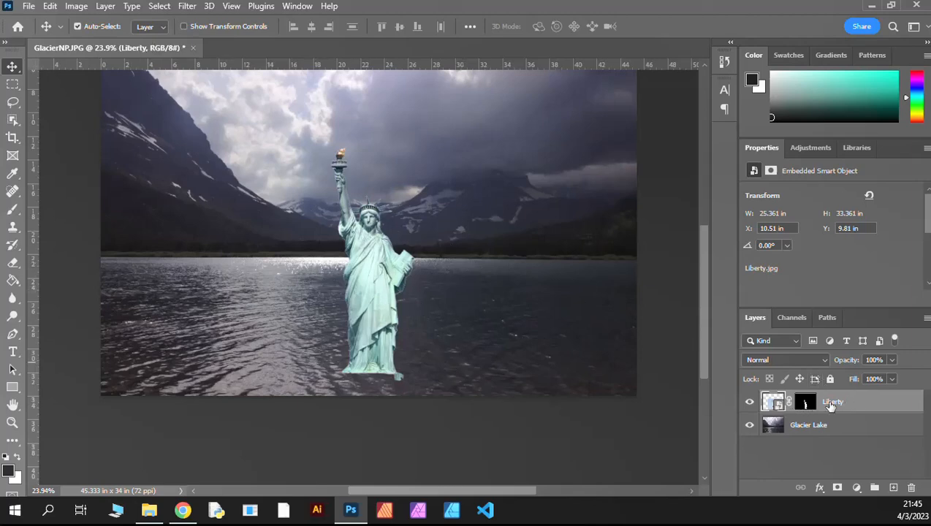
Step: Open the Liberty layer's mask in the Select and Mask workspace
left_click(804, 403)
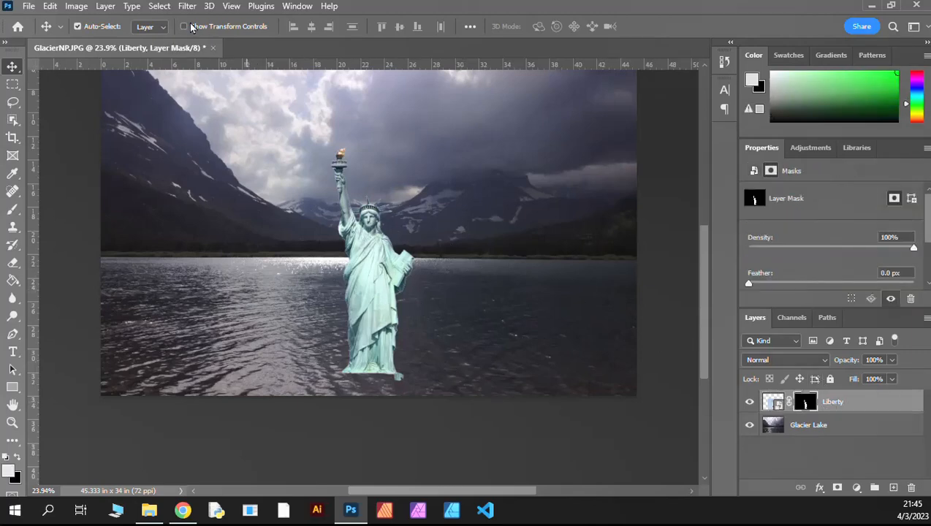
left_click(157, 7)
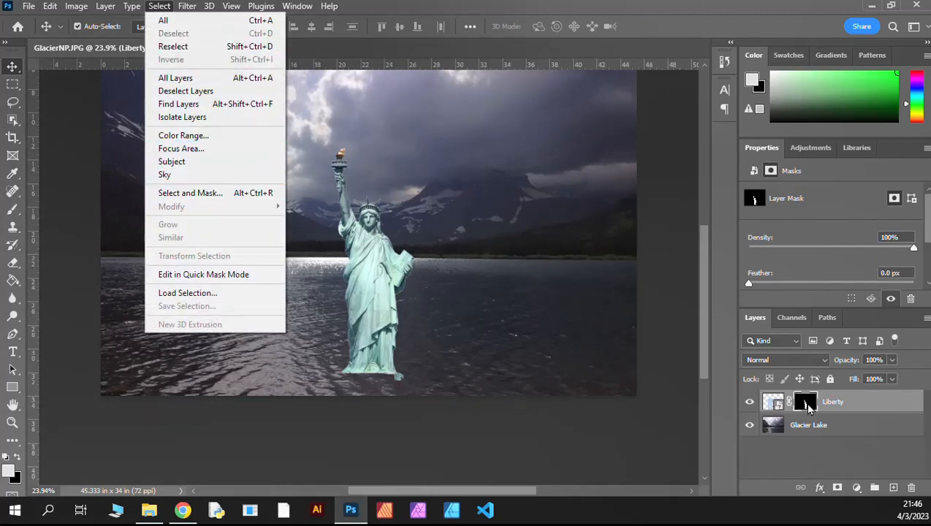
left_click(805, 402)
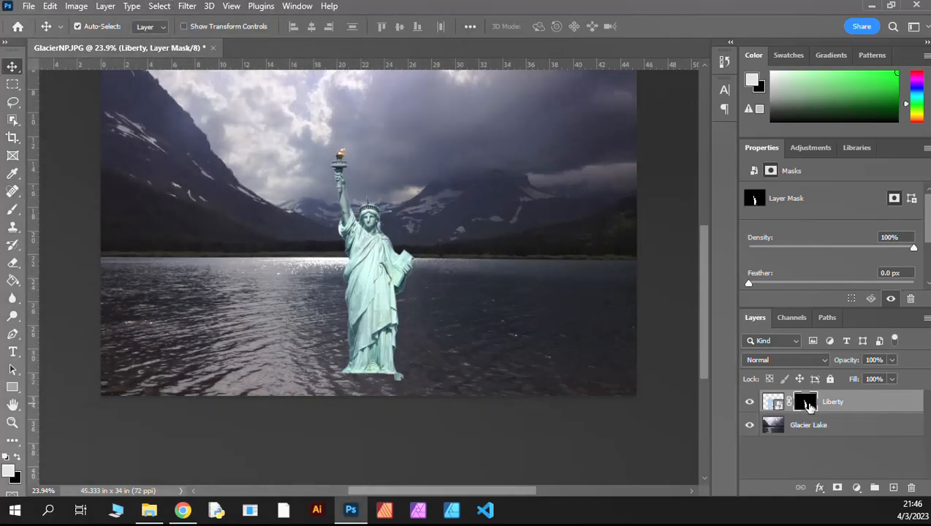
double_click(811, 406)
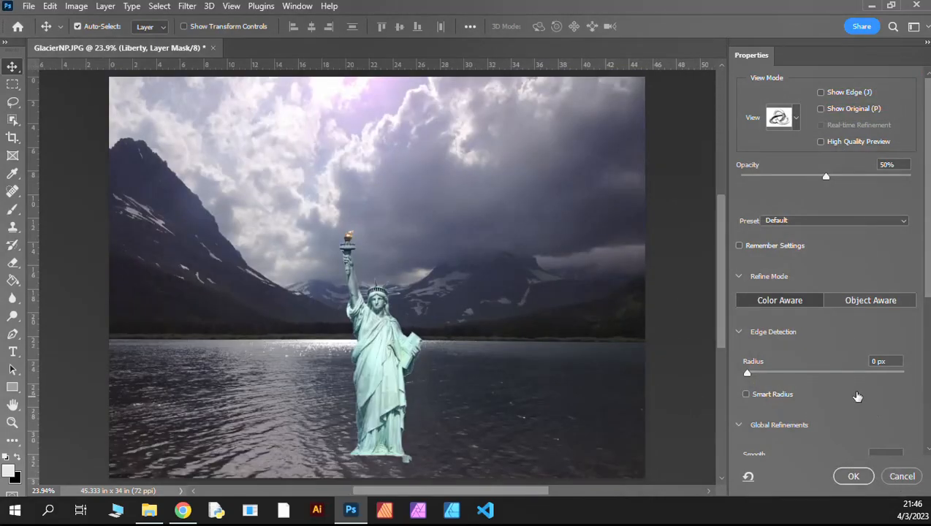
key("Escape")
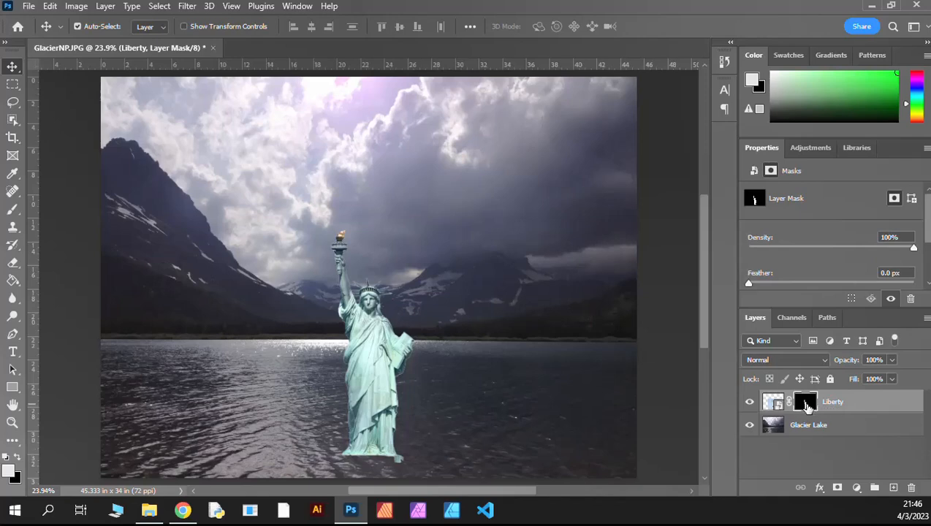
double_click(807, 408)
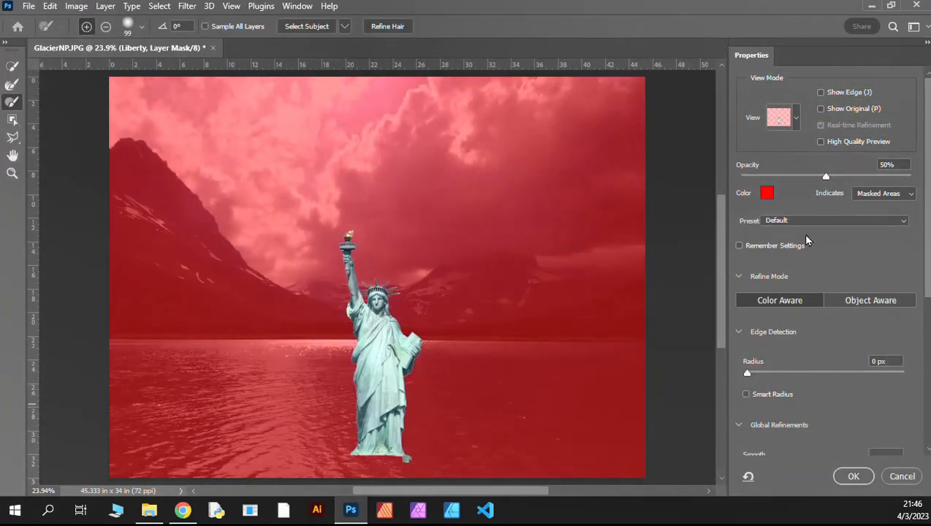
Step: Preview the mask in Onion Skin view and switch the view mode back to Overlay
left_click(795, 121)
left_click(762, 154)
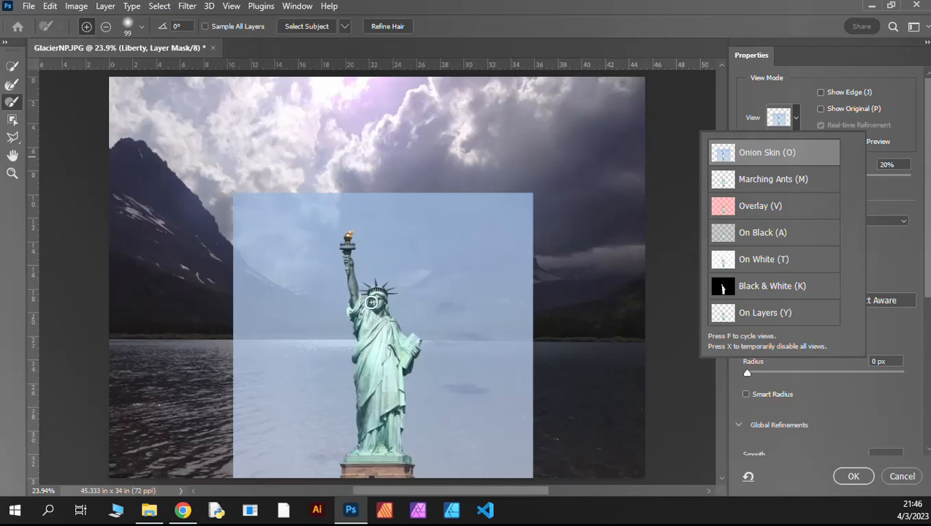
left_click(796, 121)
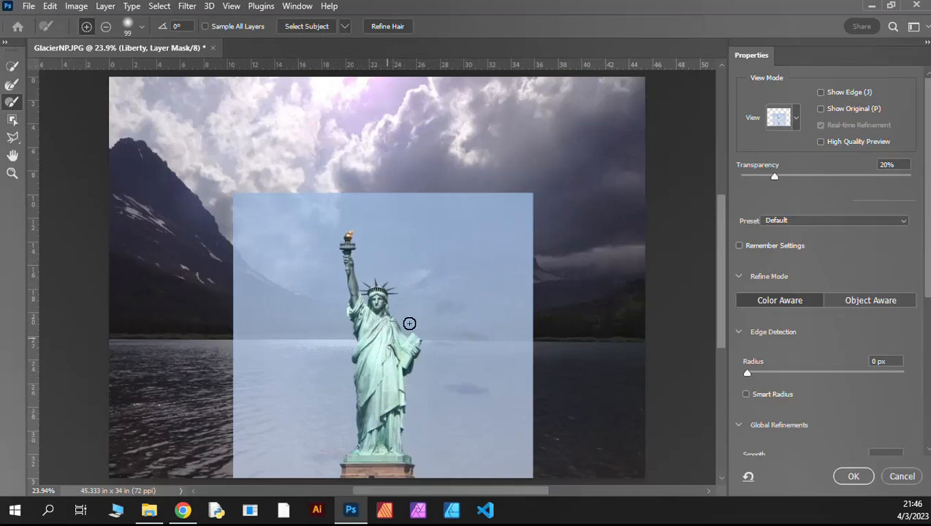
left_click(796, 117)
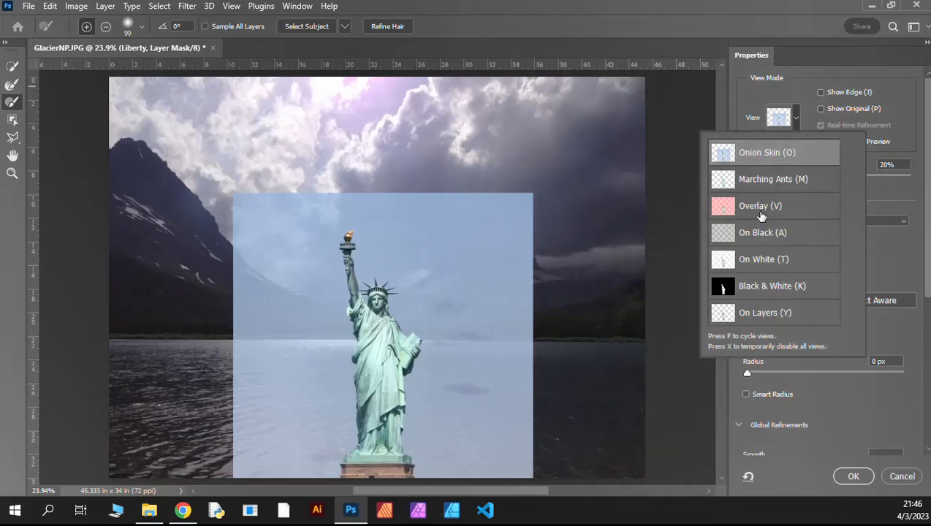
left_click(760, 212)
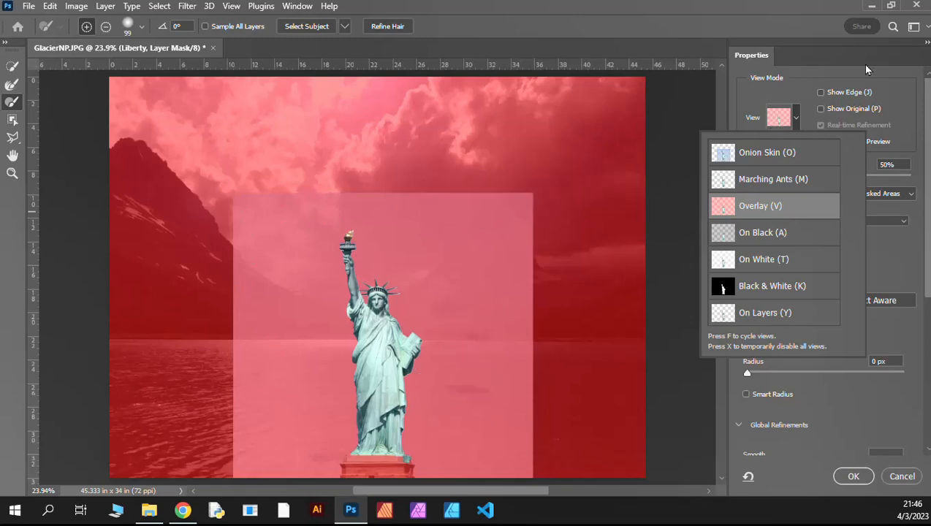
left_click(796, 127)
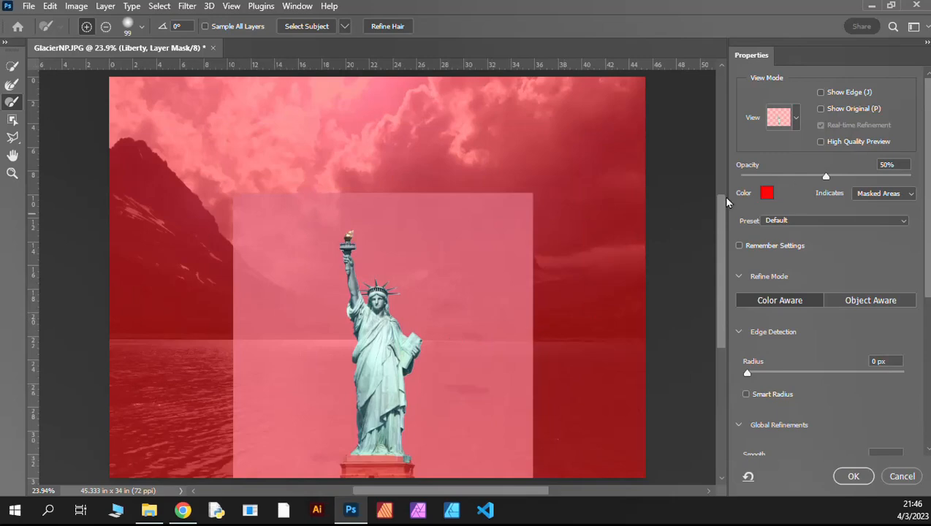
Step: Try dark red and turquoise as the mask overlay colour, and cancel the colour change
left_click(767, 194)
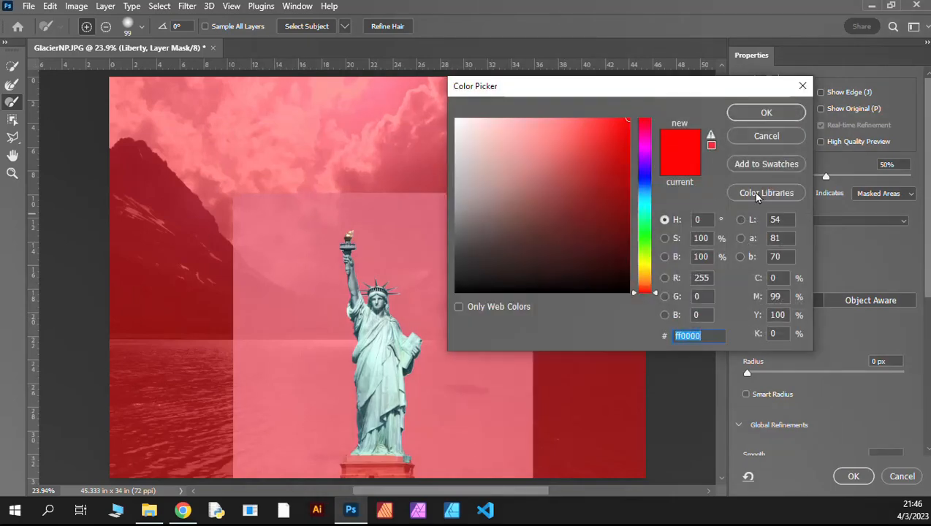
left_click(603, 198)
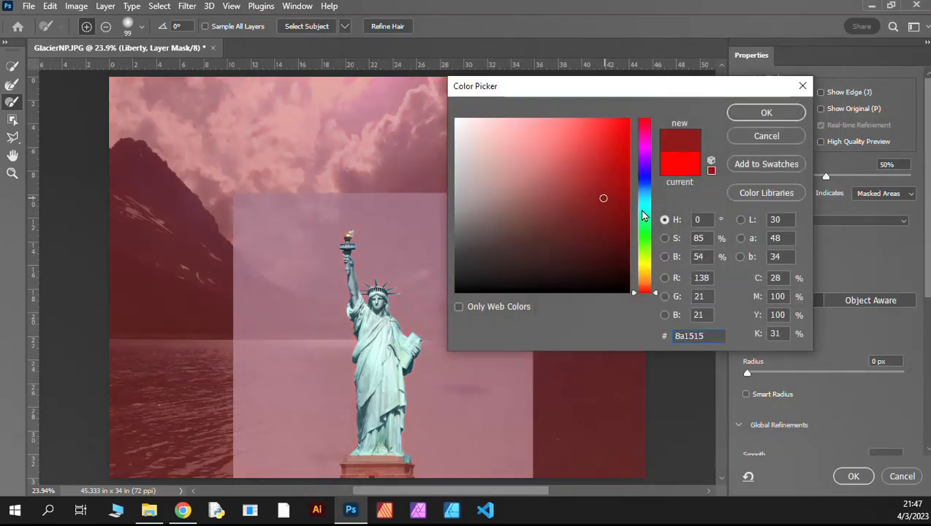
left_click(642, 210)
mouse_move(590, 196)
left_mouse_down()
mouse_move(644, 102)
mouse_move(658, 23)
left_mouse_up()
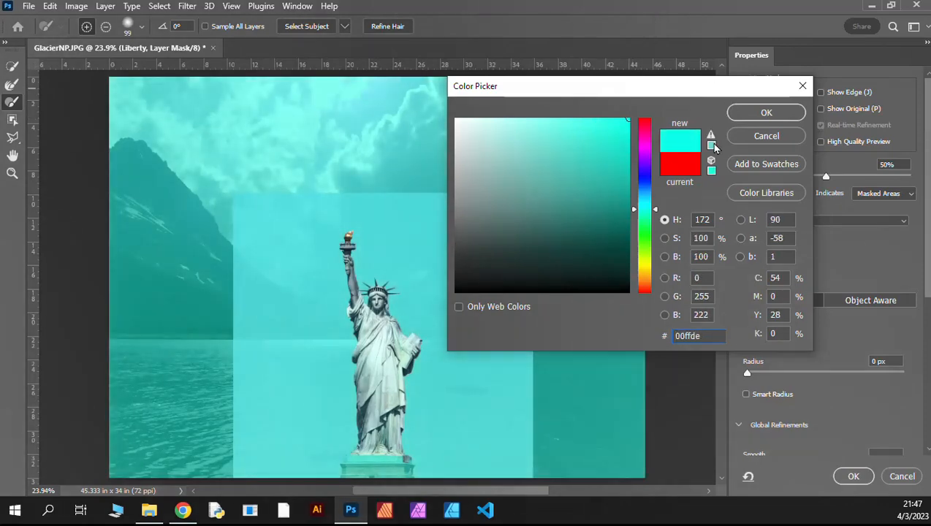
left_click_drag(643, 135, 658, 93)
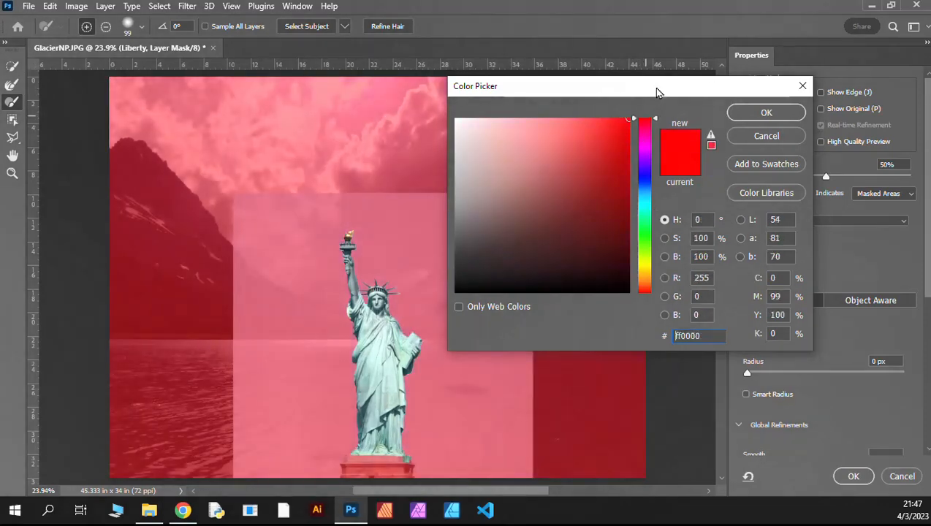
left_click(788, 140)
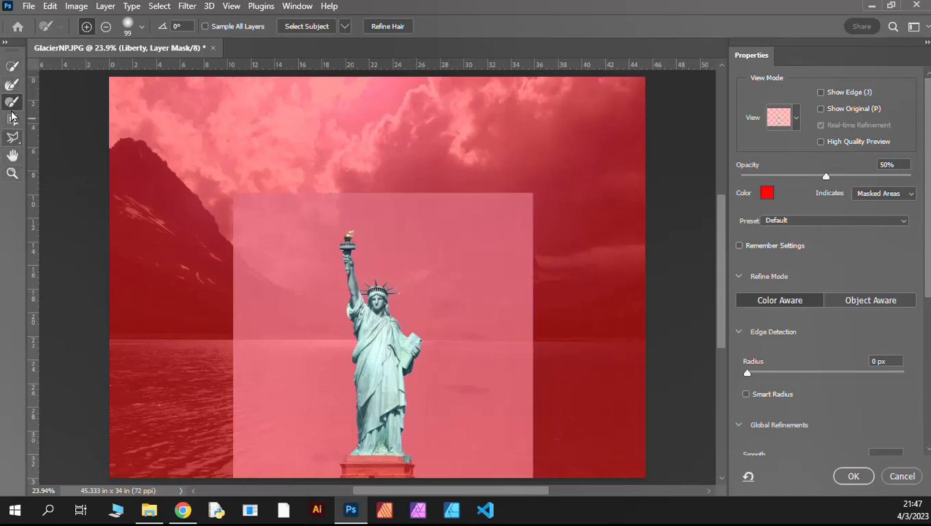
left_click(12, 157)
left_click_drag(350, 208, 381, 223)
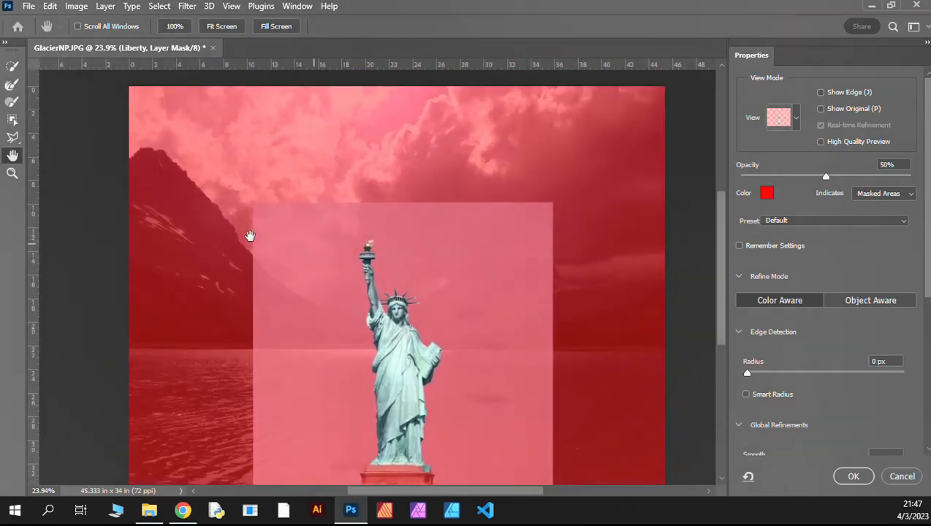
left_click(12, 174)
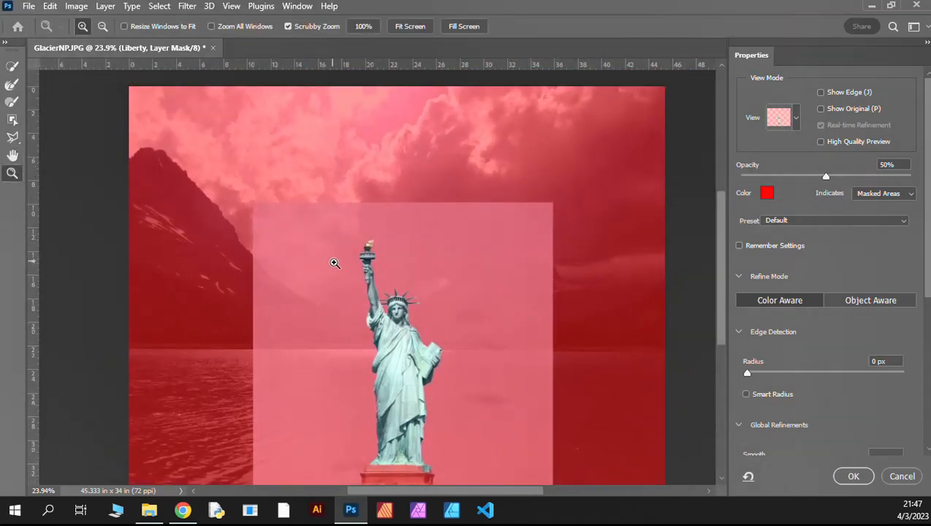
left_click_drag(412, 307, 412, 307)
left_click(410, 28)
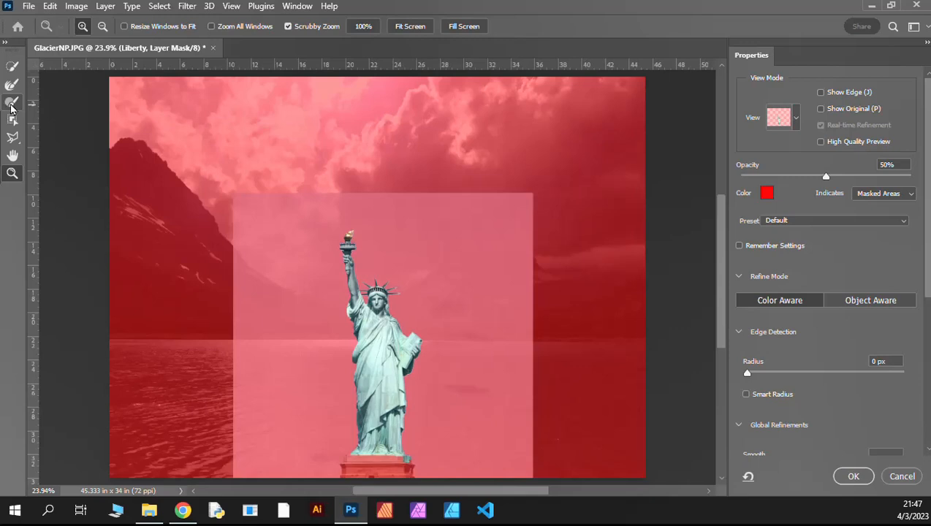
Step: Try painting a horizontal band across the statue's lower robe into the mask with a 176 px brush, undo part of it and apply the refinement
left_click(12, 103)
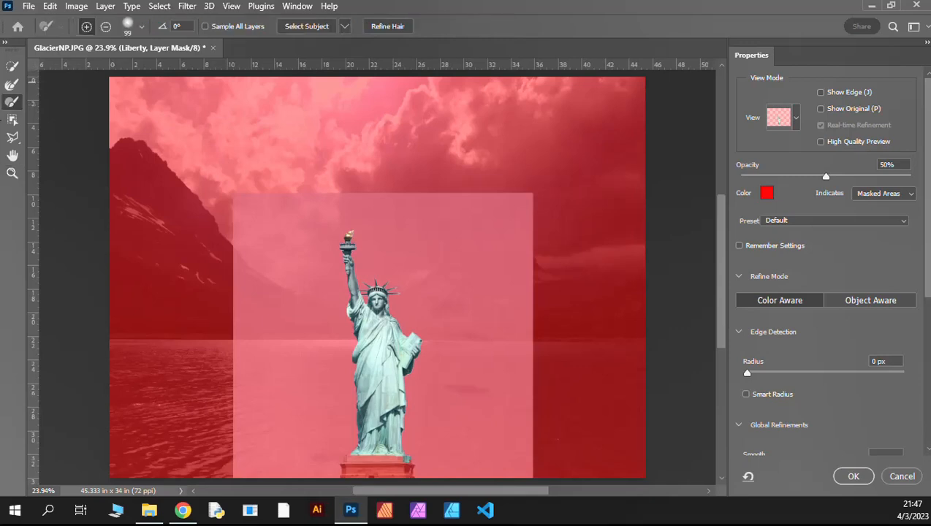
left_click(130, 28)
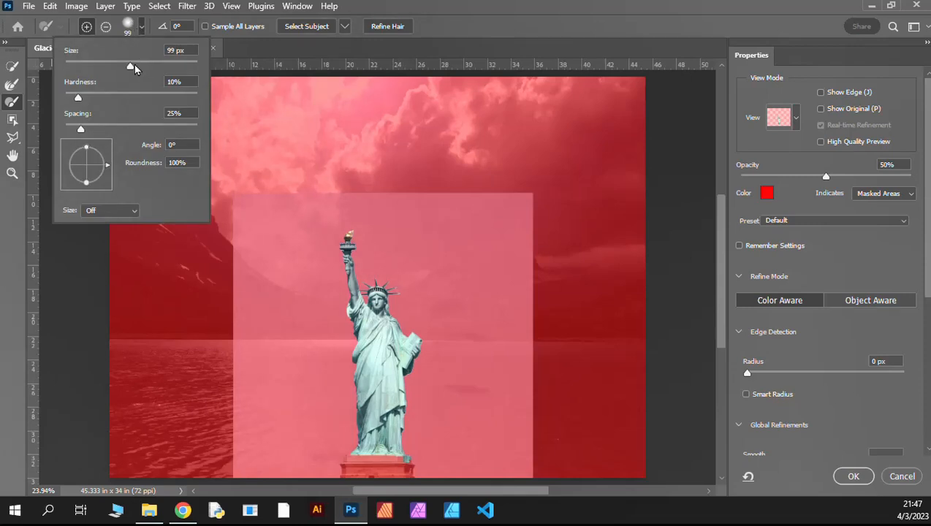
left_click_drag(134, 65, 156, 63)
left_click(315, 407)
mouse_move(337, 405)
left_mouse_down()
mouse_move(469, 405)
mouse_move(288, 406)
mouse_move(436, 412)
left_mouse_up()
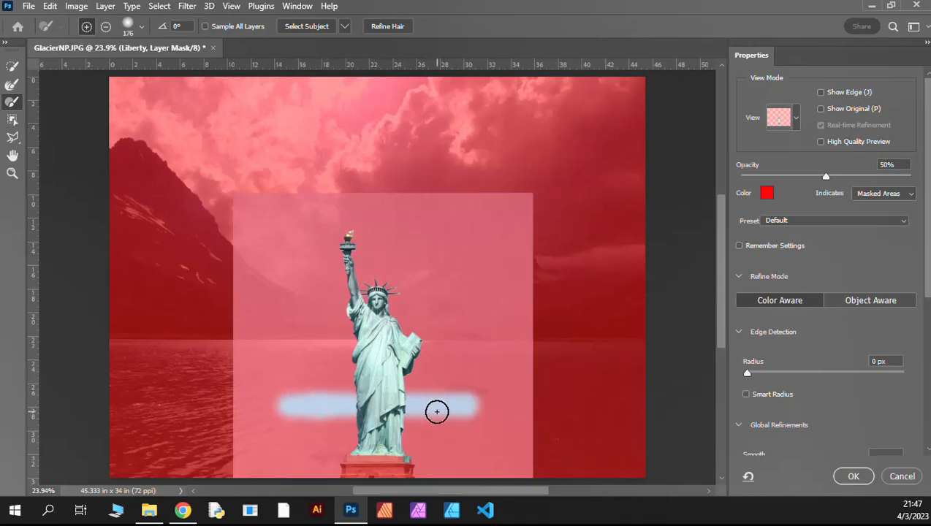
key("ctrl+z")
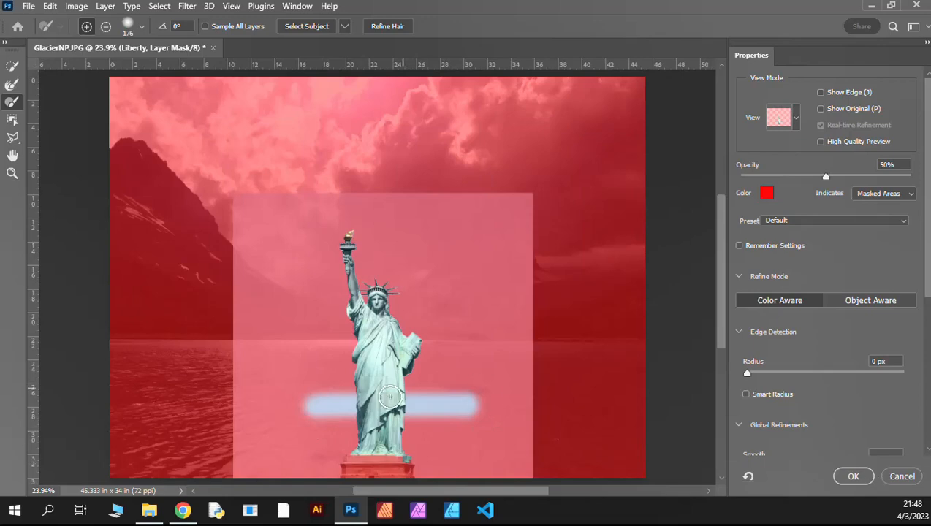
left_click(853, 476)
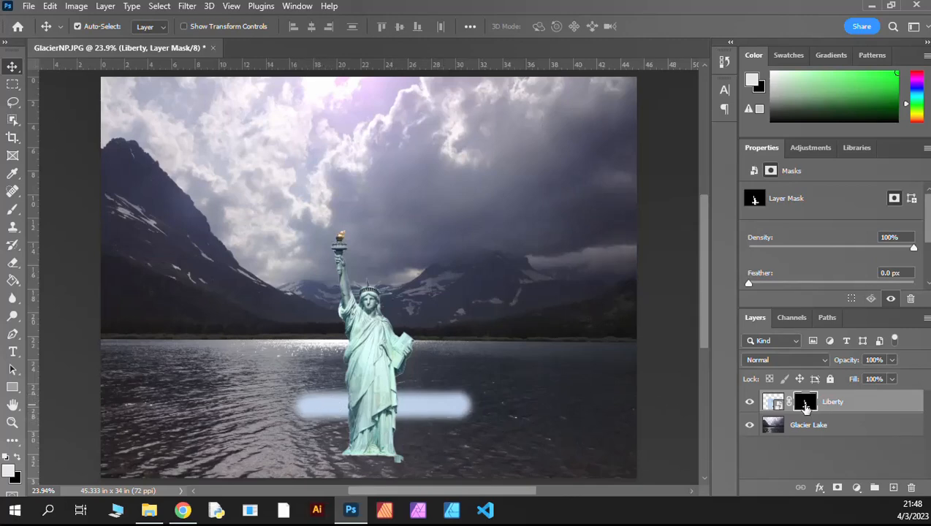
Step: Revert the document history to the Move state before the Select and Mask edit
key("ctrl+alt+r")
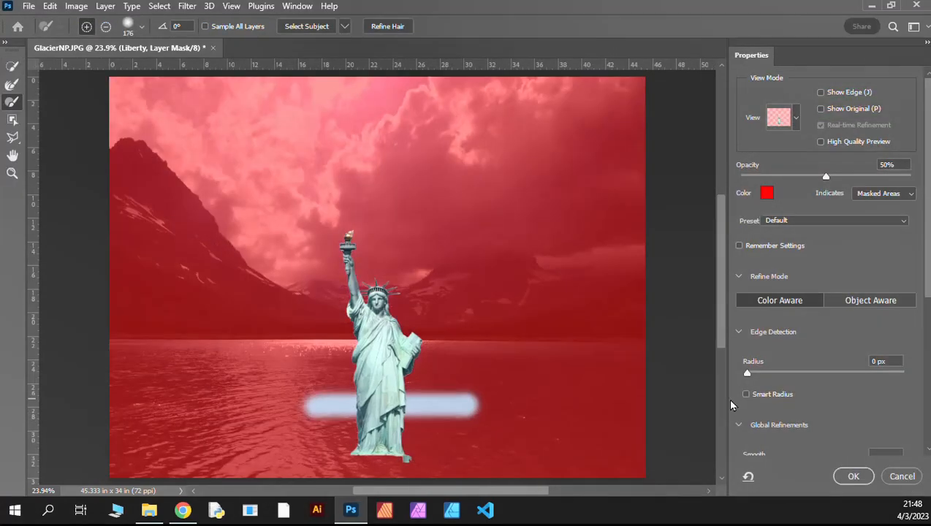
left_click(910, 477)
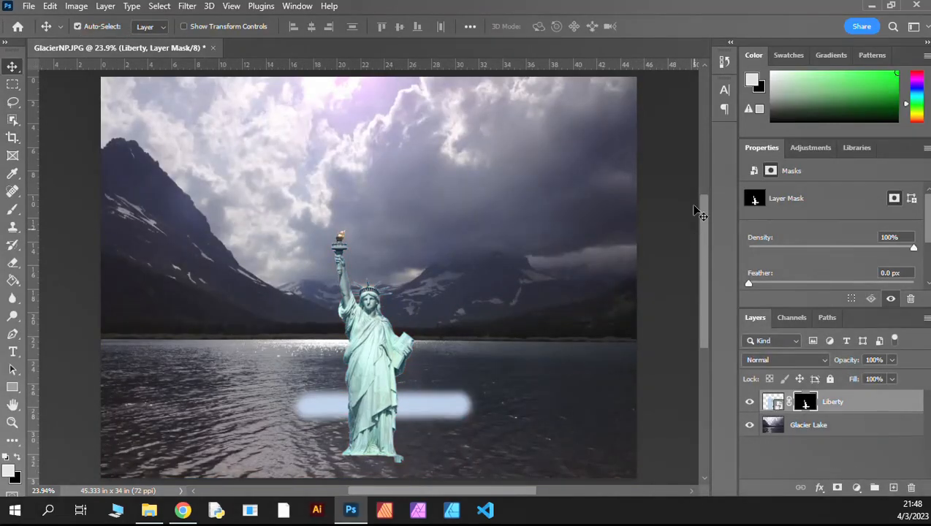
left_click(723, 64)
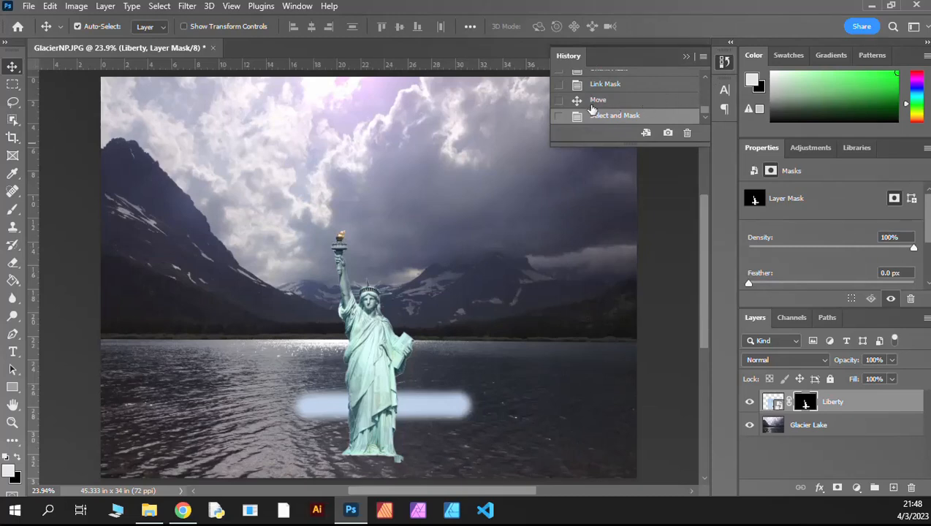
left_click(581, 102)
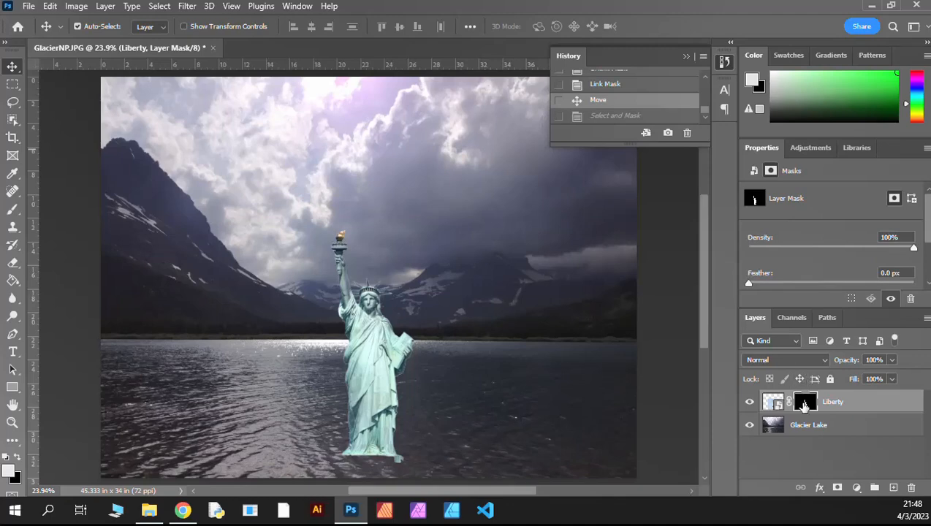
Step: Subtract the statue's lower robe and base from the Liberty mask with a 176 px brush in Select and Mask, and apply the refinement
double_click(804, 407)
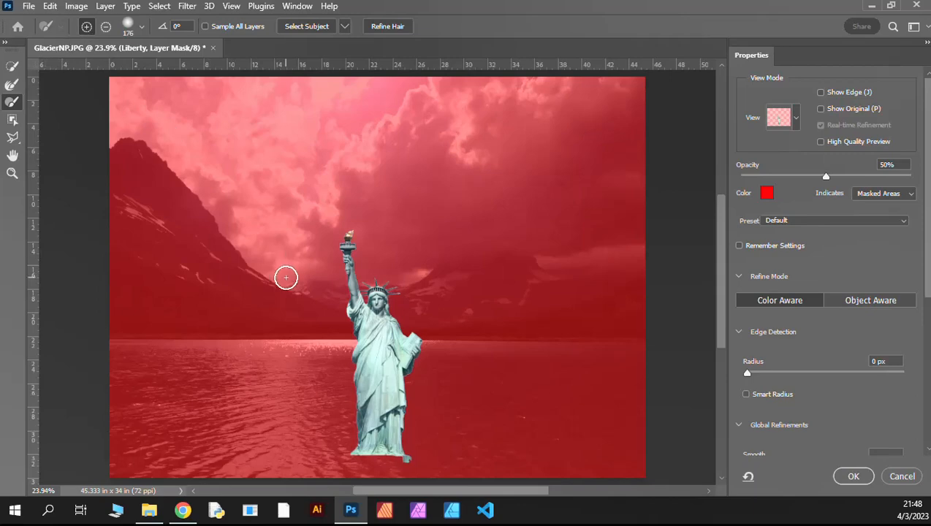
left_click(106, 27)
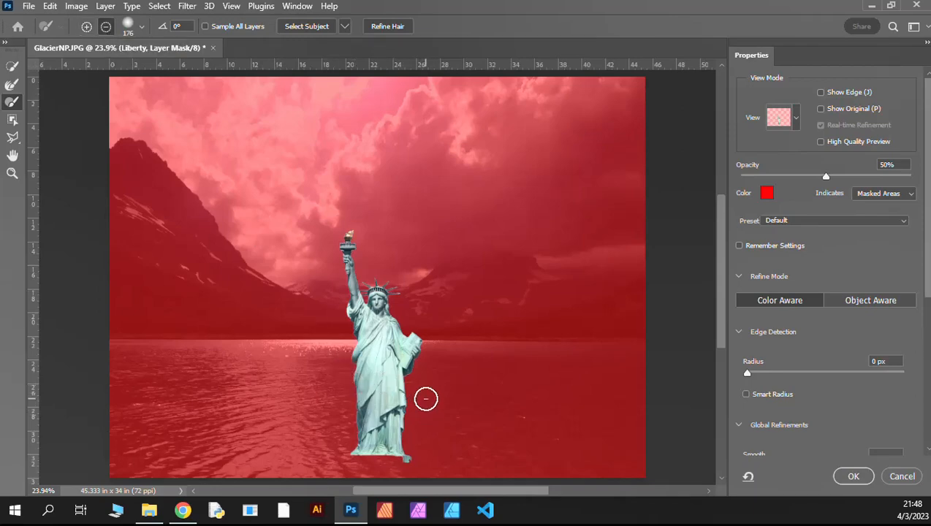
left_click_drag(419, 395, 339, 402)
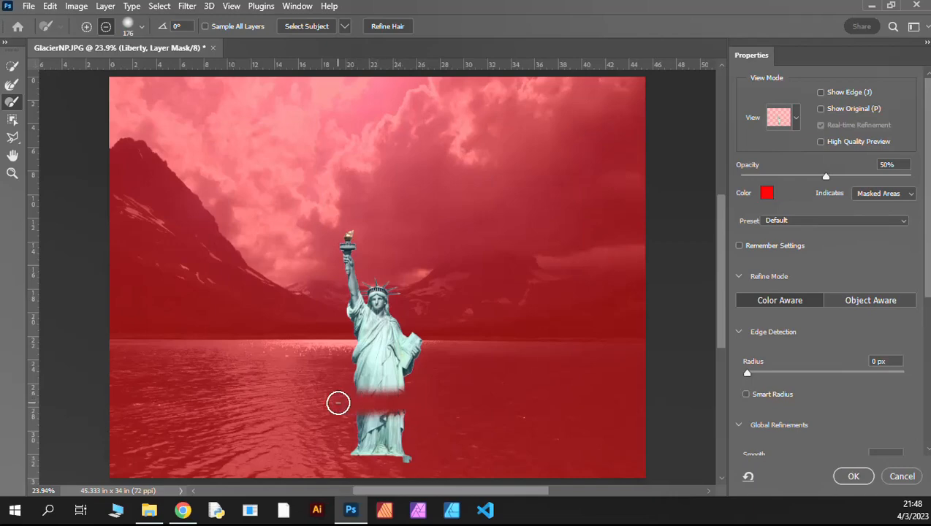
mouse_move(418, 416)
left_mouse_down()
mouse_move(334, 424)
mouse_move(432, 445)
mouse_move(383, 458)
mouse_move(347, 447)
mouse_move(364, 437)
mouse_move(412, 441)
mouse_move(360, 444)
mouse_move(397, 450)
left_mouse_up()
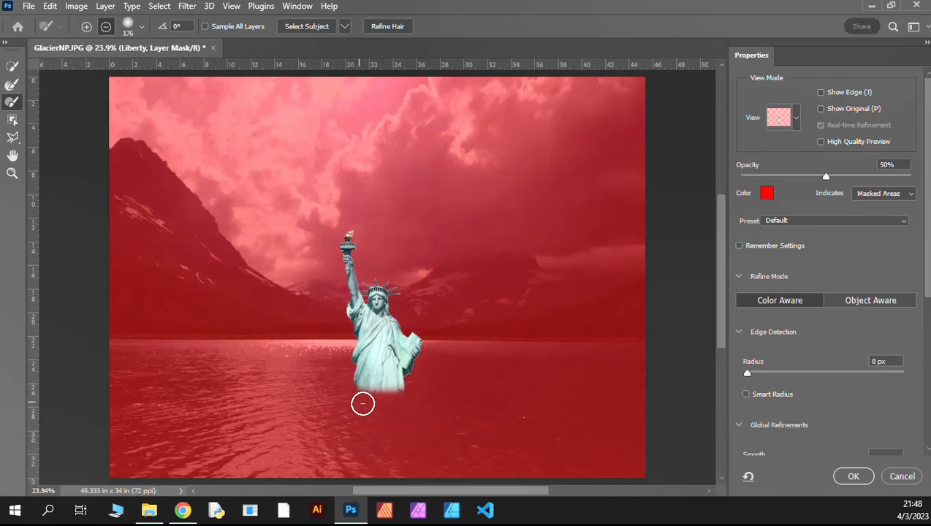
left_click_drag(406, 393, 376, 401)
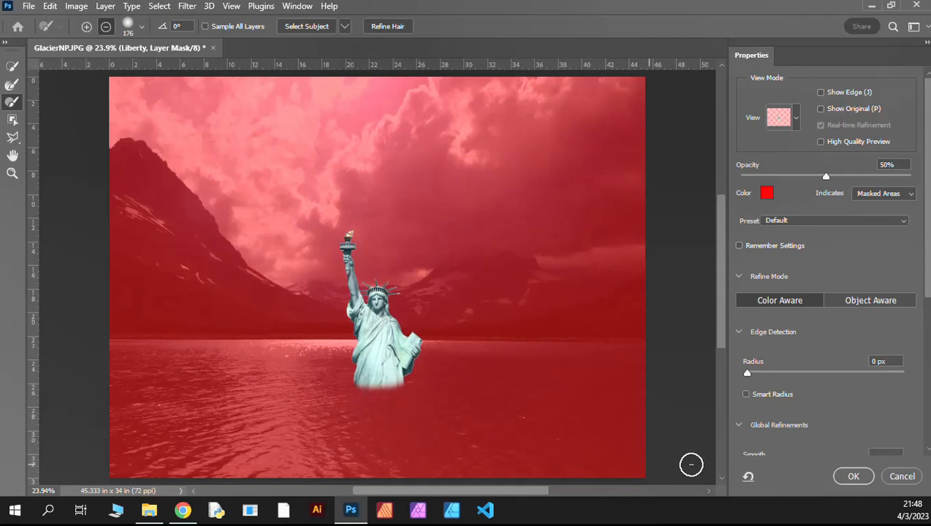
left_click(852, 476)
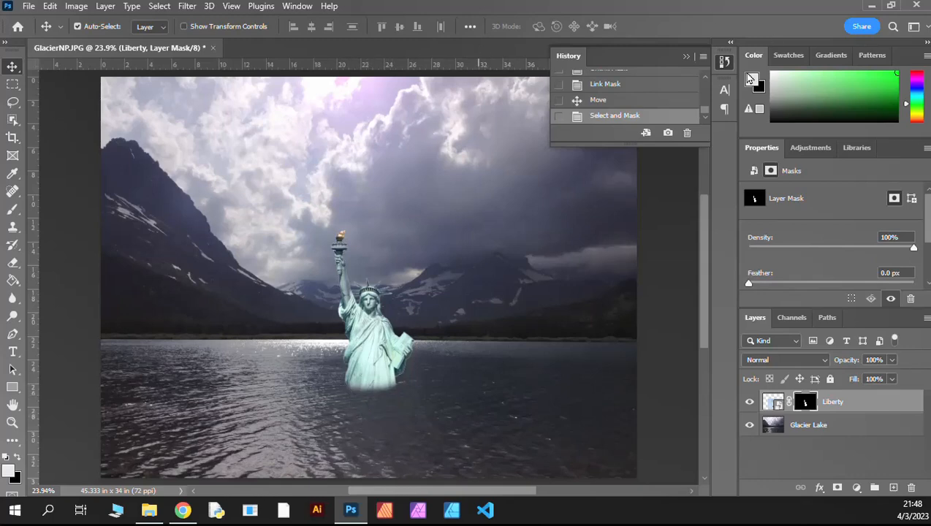
left_click(724, 65)
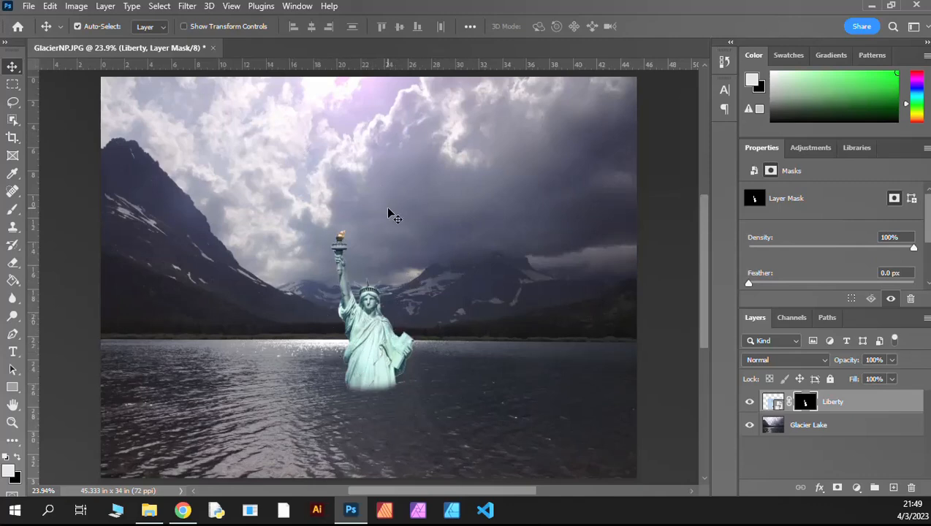
Step: Marquee-select a rectangle of cloudy sky to the right of the statue, about 7.38 in wide and 11.68 in high
scroll(388, 212, "up", 1)
scroll(457, 252, "down", 1)
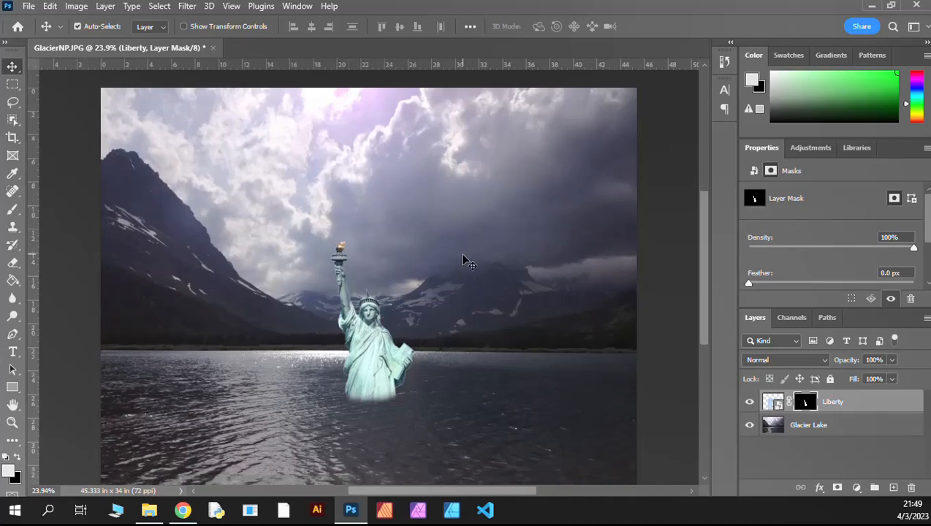
scroll(391, 337, "down", 1)
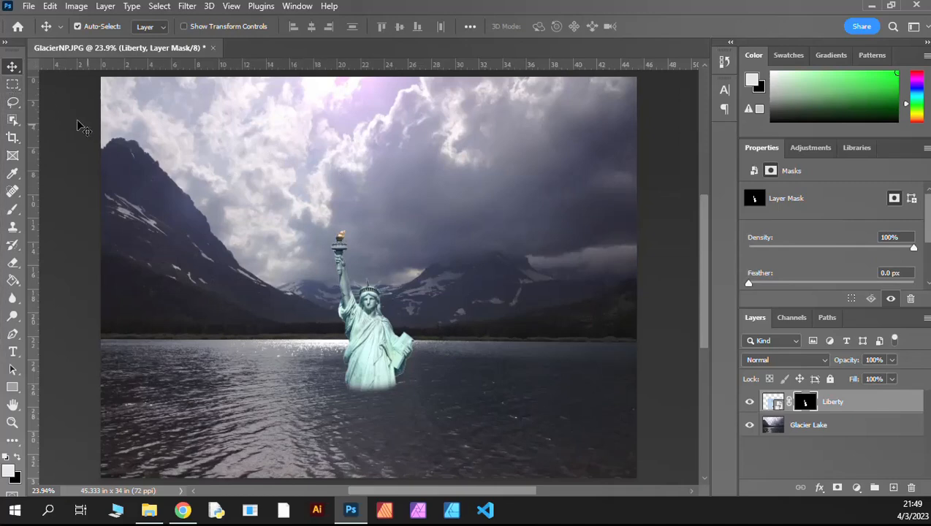
left_click(12, 84)
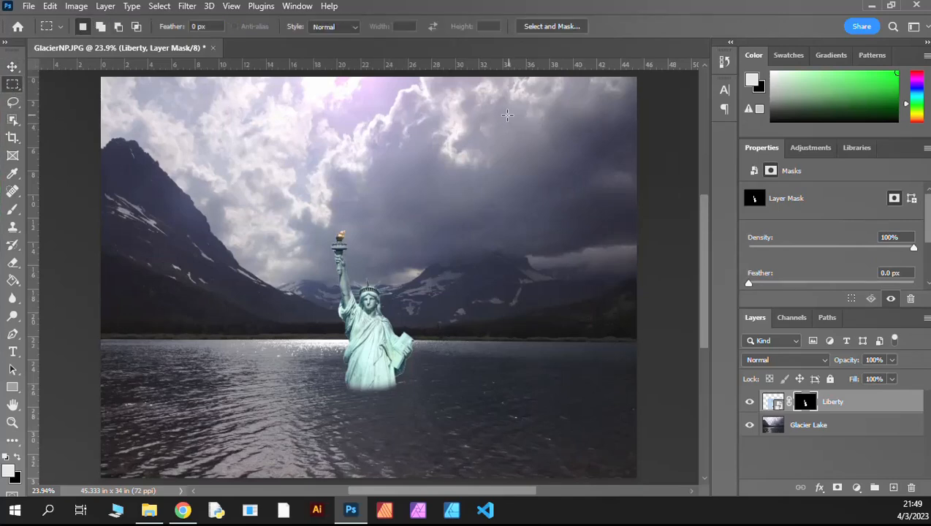
left_click_drag(489, 114, 576, 252)
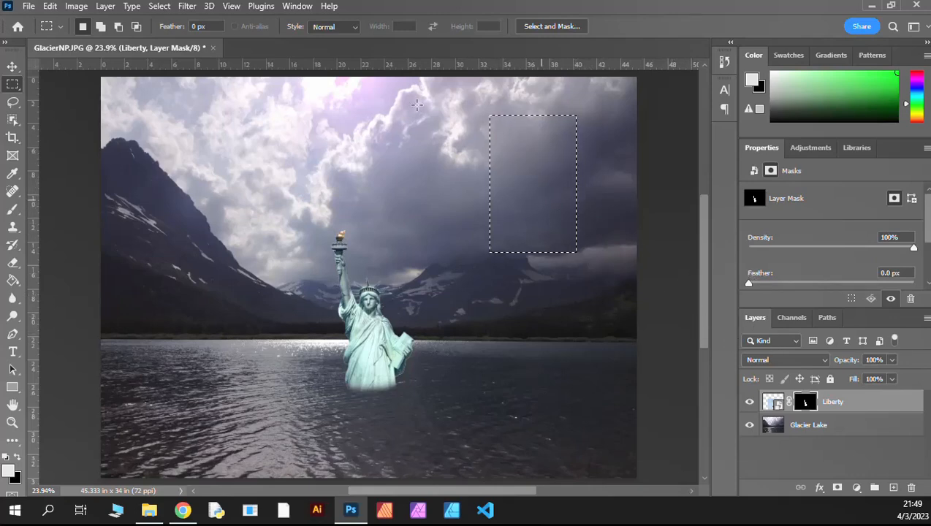
Step: Try to copy and paste the selected area while the Liberty layer mask is active, and undo the paste
left_click(57, 7)
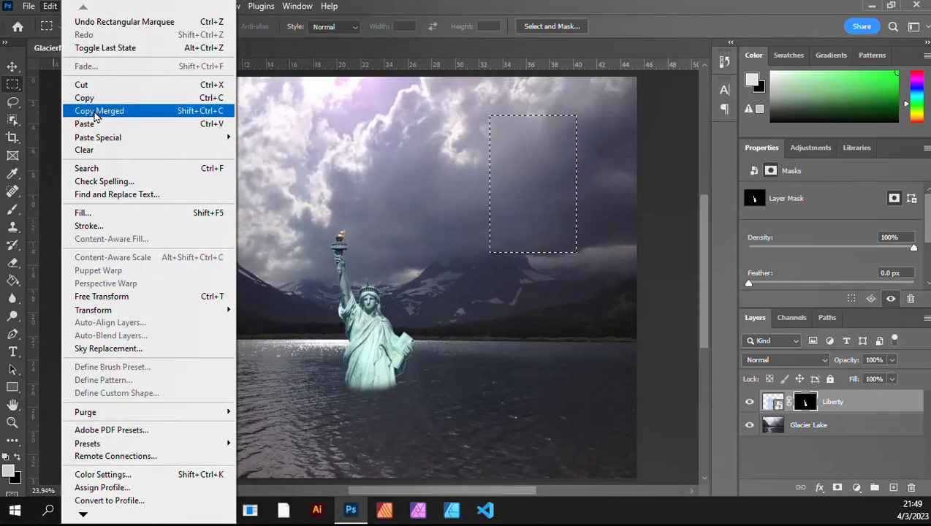
left_click(96, 102)
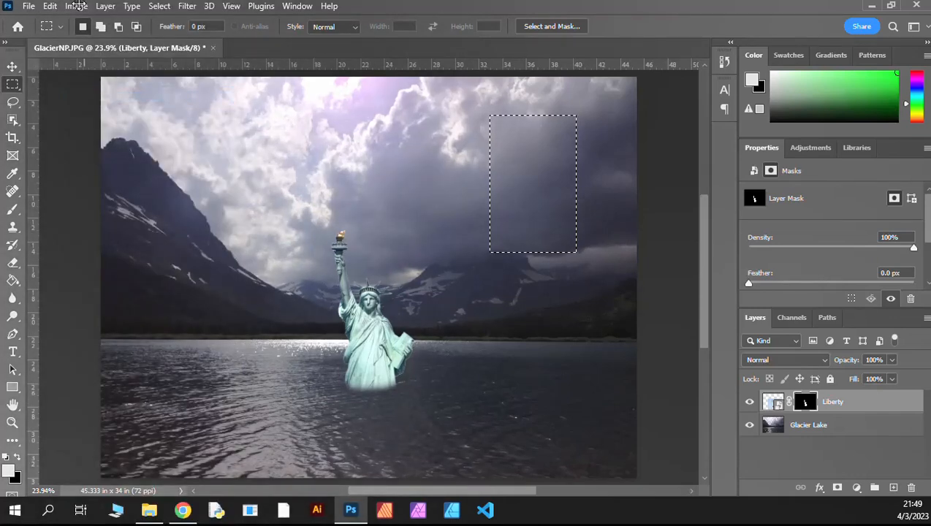
left_click(49, 8)
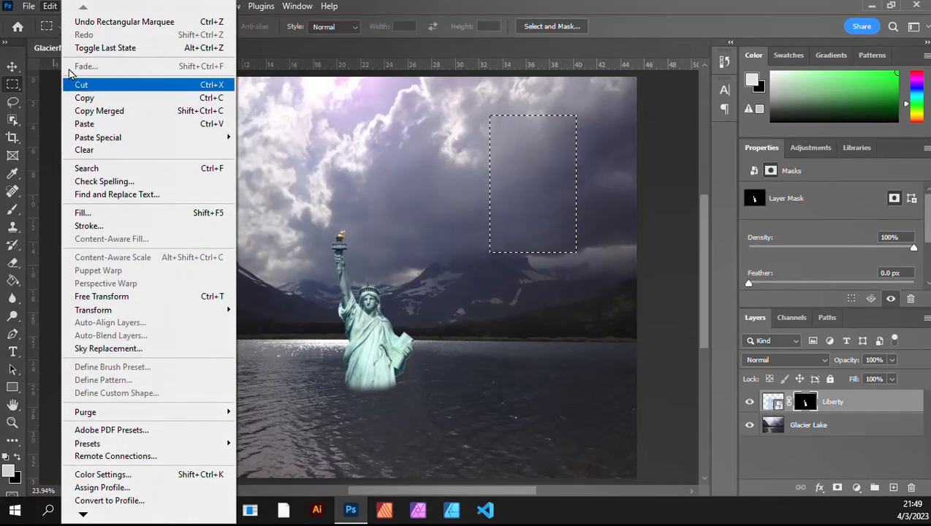
left_click(91, 126)
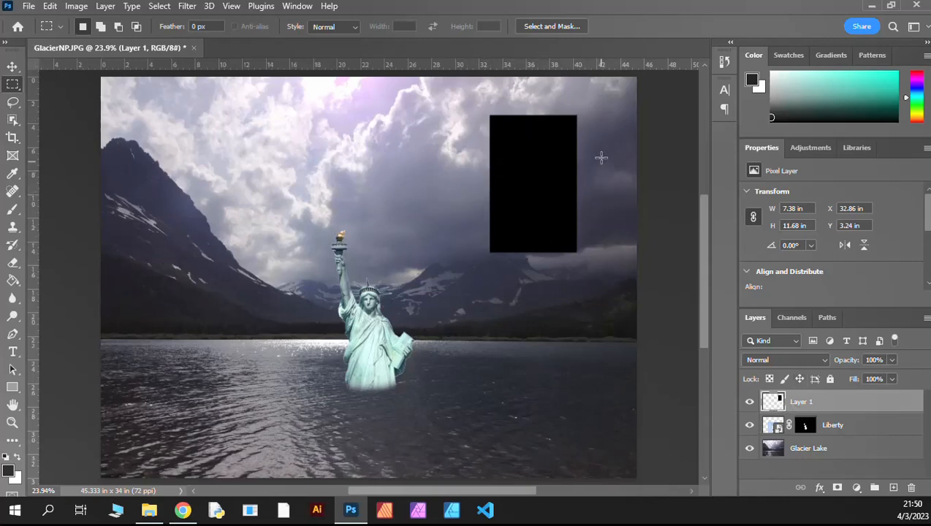
key("ctrl+z")
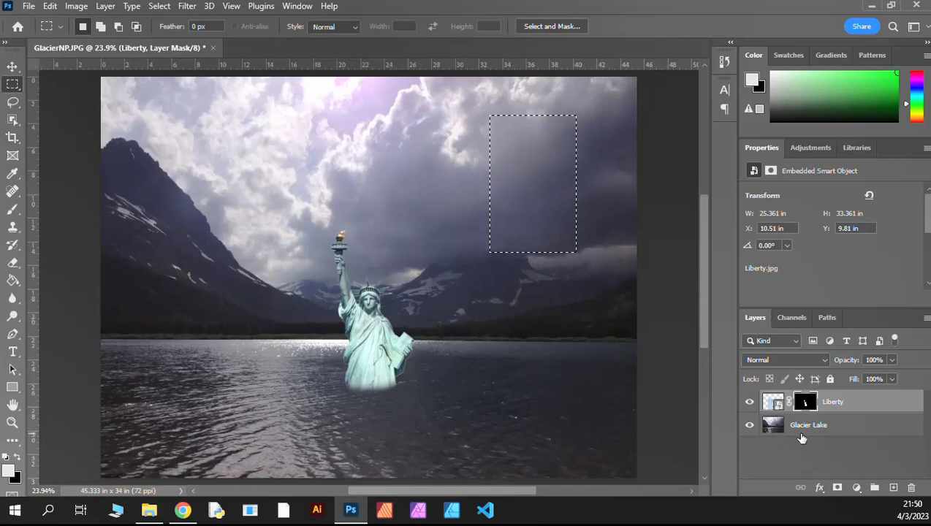
Step: Copy the selected sky area from the Glacier Lake layer and paste it as a new layer
left_click(805, 437)
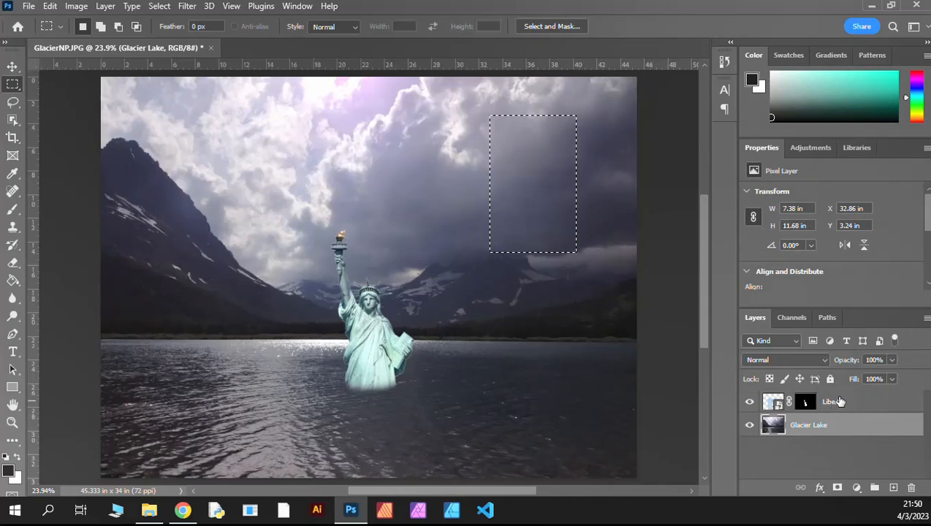
left_click(839, 401)
left_click(865, 428)
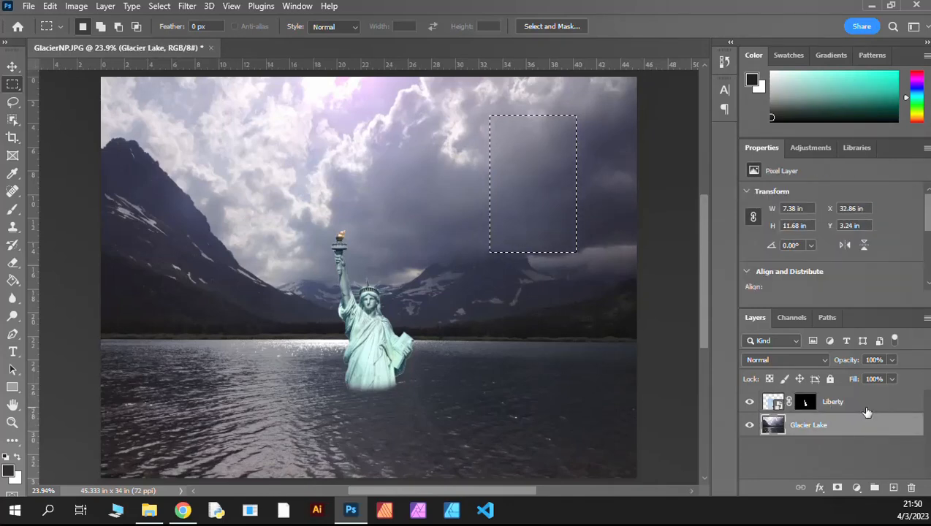
left_click(867, 408)
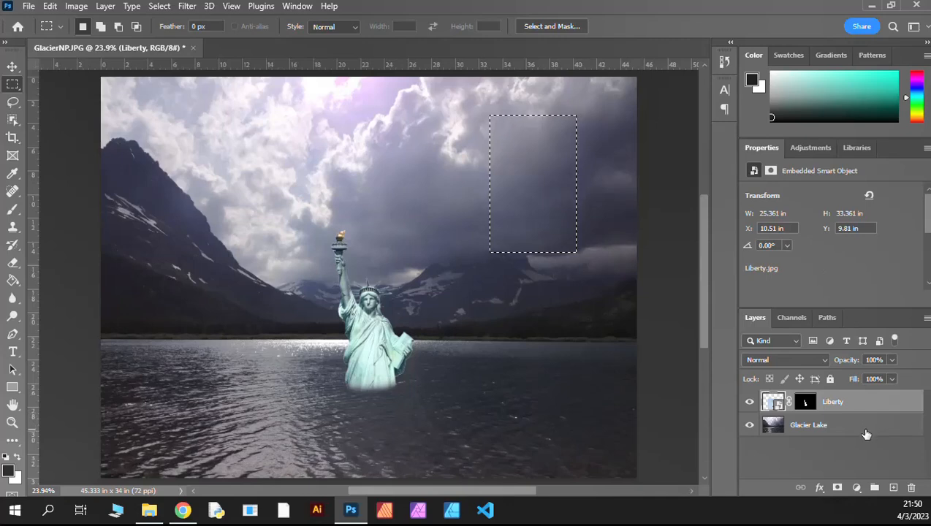
left_click(867, 433)
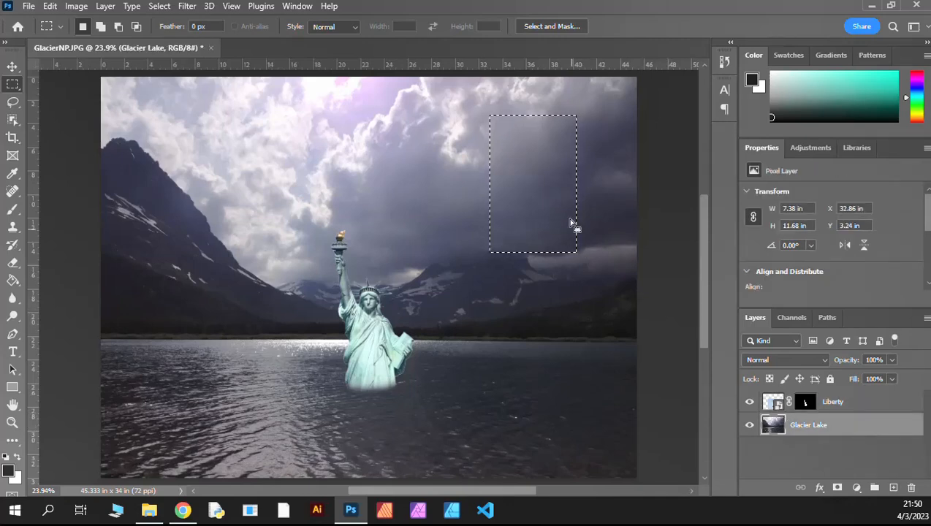
left_click(50, 6)
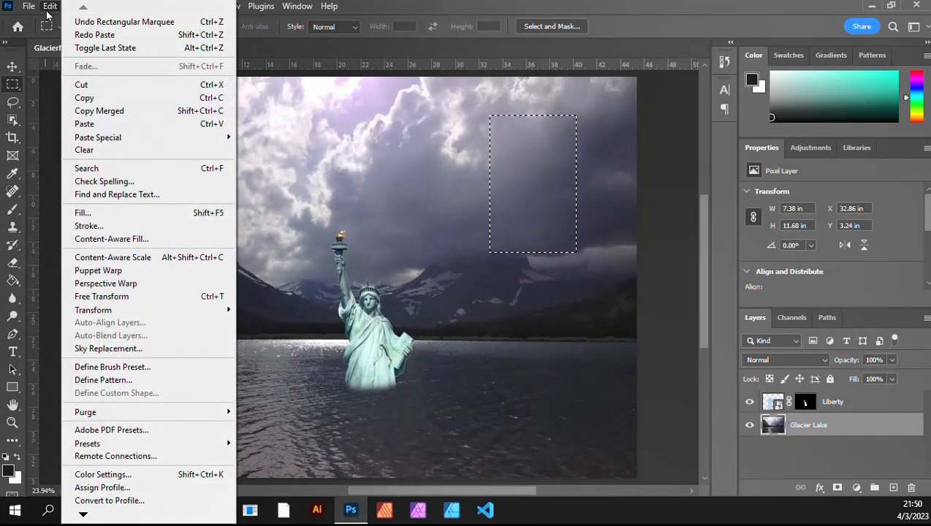
left_click(86, 98)
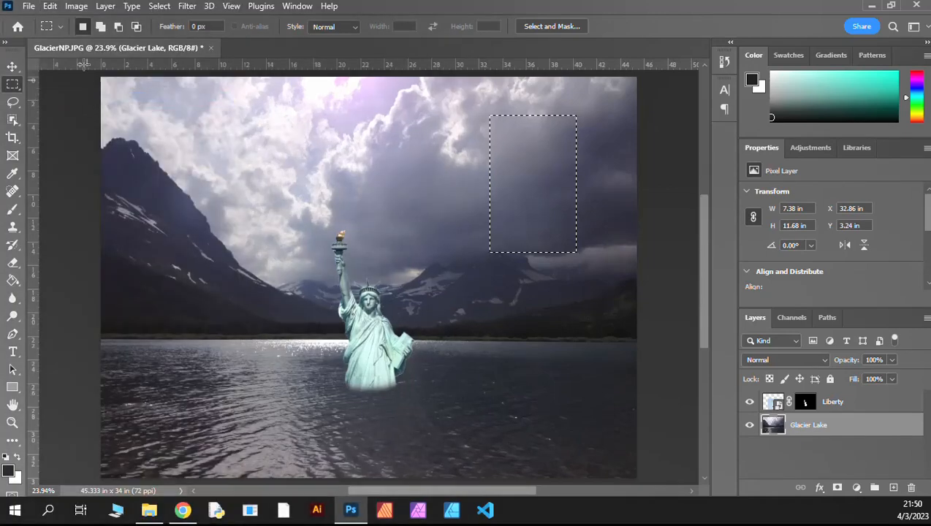
left_click(50, 6)
left_click(86, 125)
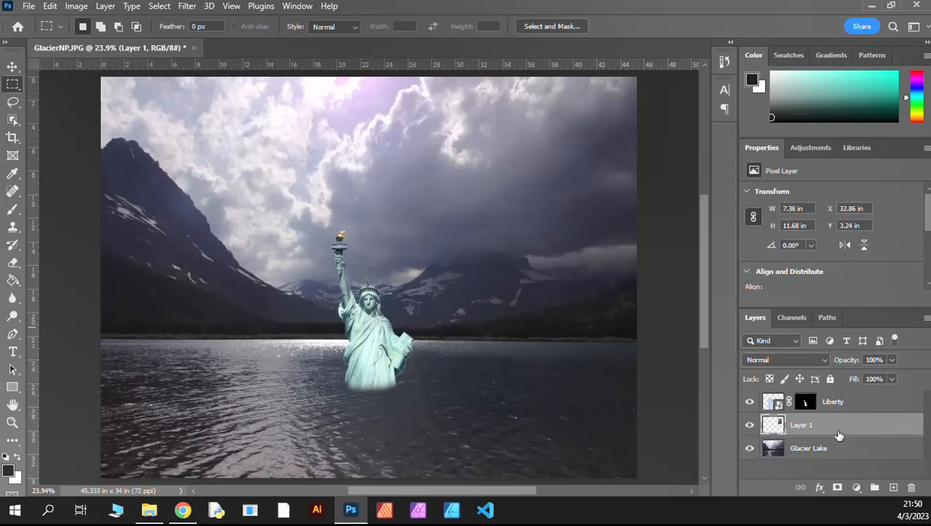
Step: Place the pasted sky layer above the Liberty layer and rename it Shading
left_click_drag(839, 434, 837, 402)
left_click_drag(864, 429, 860, 395)
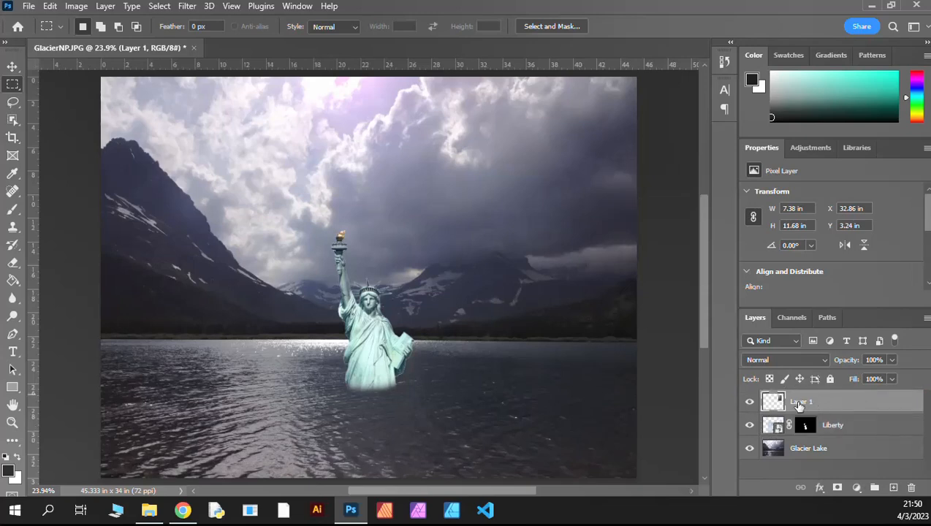
double_click(799, 402)
type("Shading")
key("Return")
Step: Position the Shading layer over the statue and scale it with Free Transform to about 8.86 in wide and 14.63 in high
left_click(13, 68)
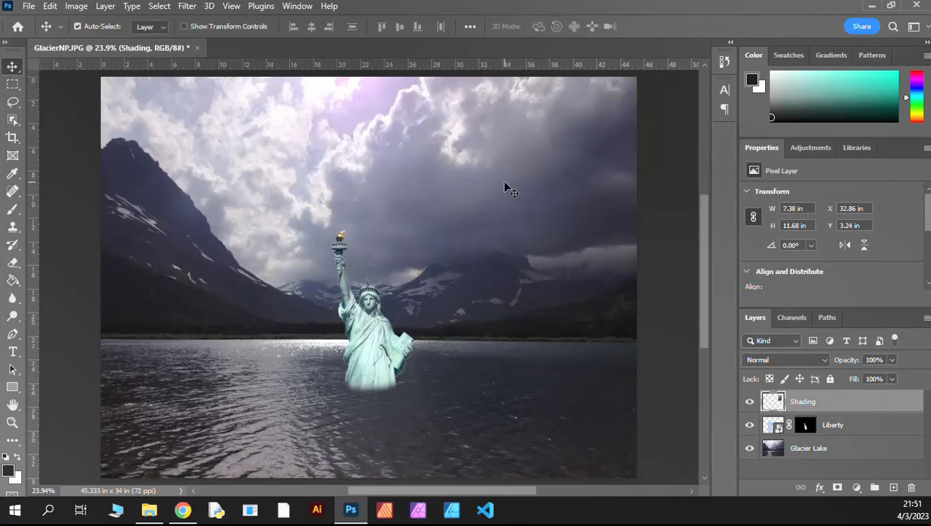
mouse_move(504, 184)
left_mouse_down()
mouse_move(323, 289)
mouse_move(458, 208)
mouse_move(447, 352)
mouse_move(305, 339)
mouse_move(349, 313)
mouse_move(347, 323)
left_mouse_up()
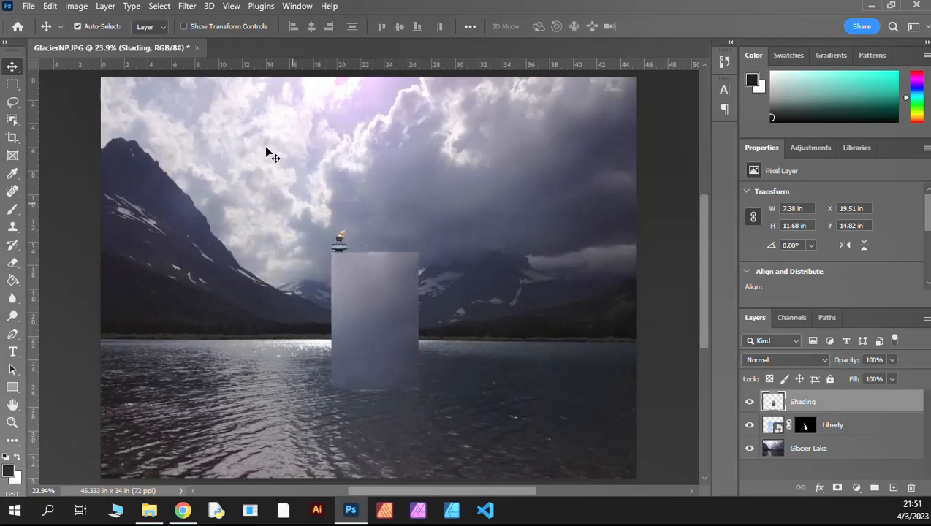
left_click(76, 6)
mouse_move(49, 6)
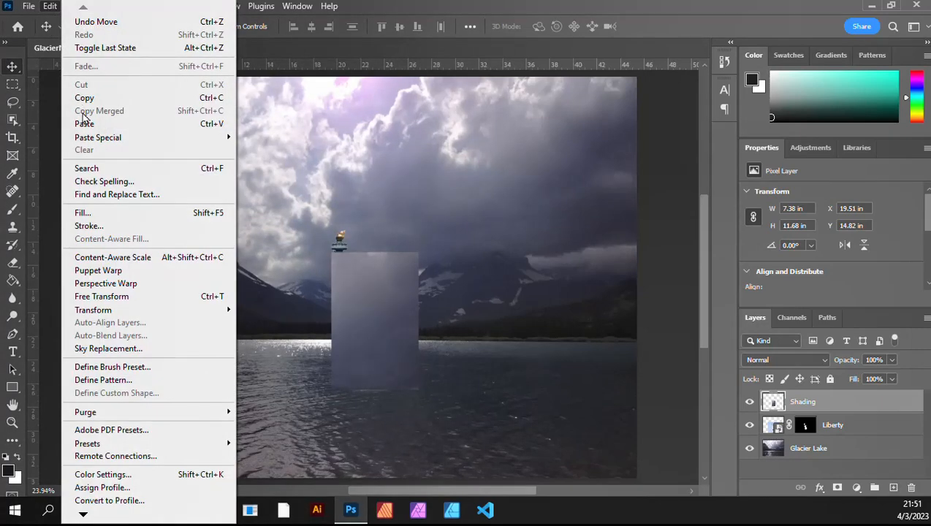
left_click(120, 301)
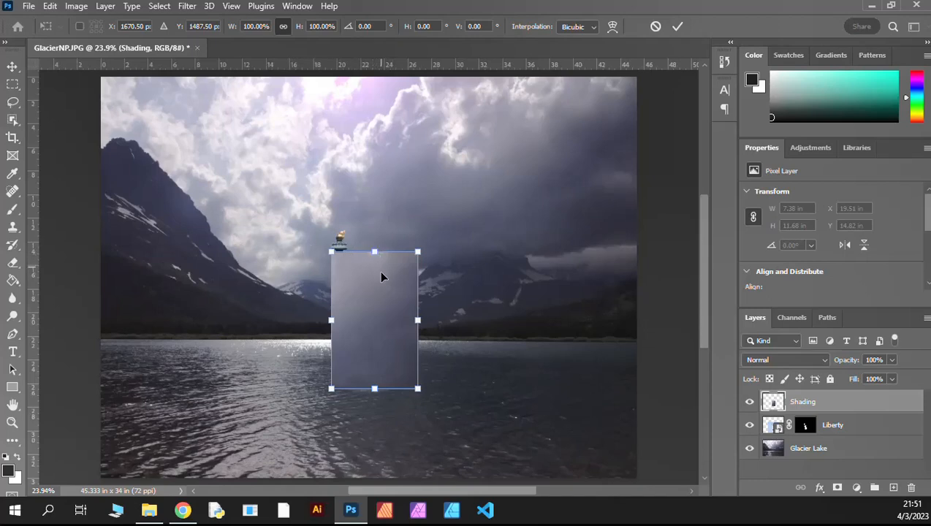
mouse_move(381, 276)
left_mouse_down()
mouse_move(468, 256)
mouse_move(358, 289)
mouse_move(374, 291)
mouse_move(367, 225)
mouse_move(370, 216)
mouse_move(374, 247)
mouse_move(376, 210)
mouse_move(374, 233)
mouse_move(380, 217)
mouse_move(414, 306)
mouse_move(389, 264)
left_mouse_up()
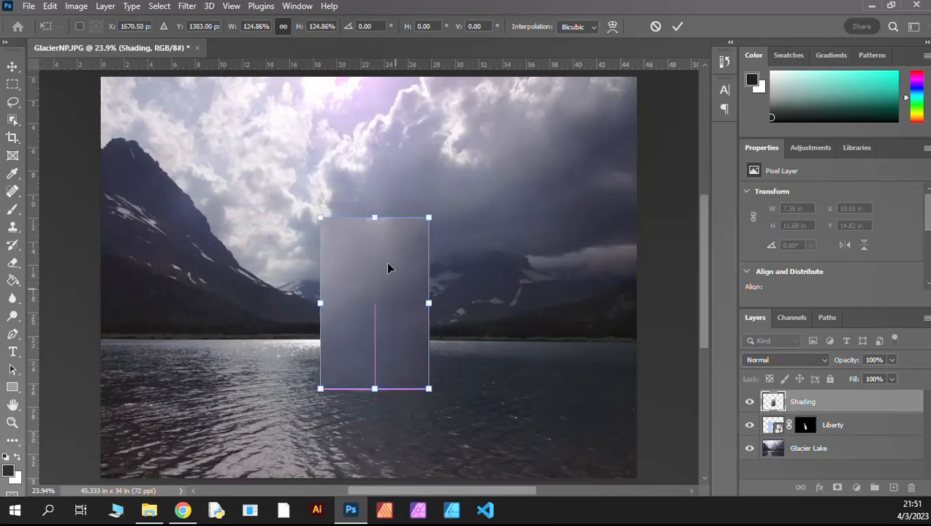
mouse_move(429, 302)
left_mouse_down()
mouse_move(372, 303)
mouse_move(400, 302)
mouse_move(437, 332)
left_mouse_up()
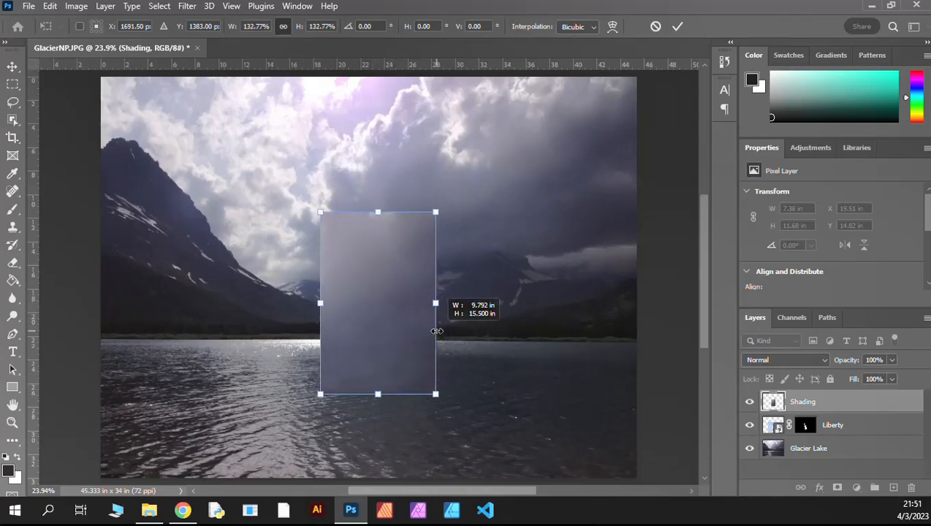
mouse_move(437, 331)
left_mouse_down()
mouse_move(395, 302)
mouse_move(368, 302)
mouse_move(452, 316)
mouse_move(389, 302)
mouse_move(428, 314)
left_mouse_up()
mouse_move(371, 210)
left_mouse_down()
mouse_move(377, 258)
mouse_move(380, 220)
left_mouse_up()
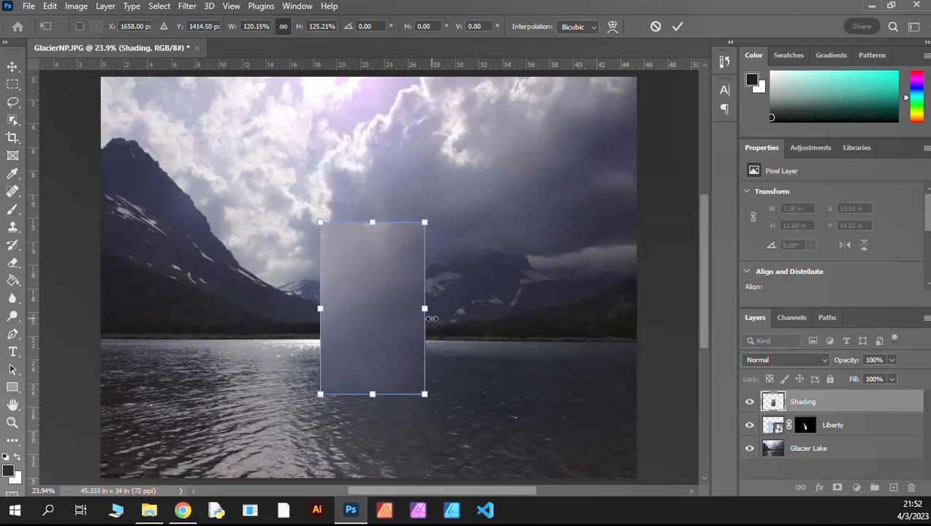
key("Return")
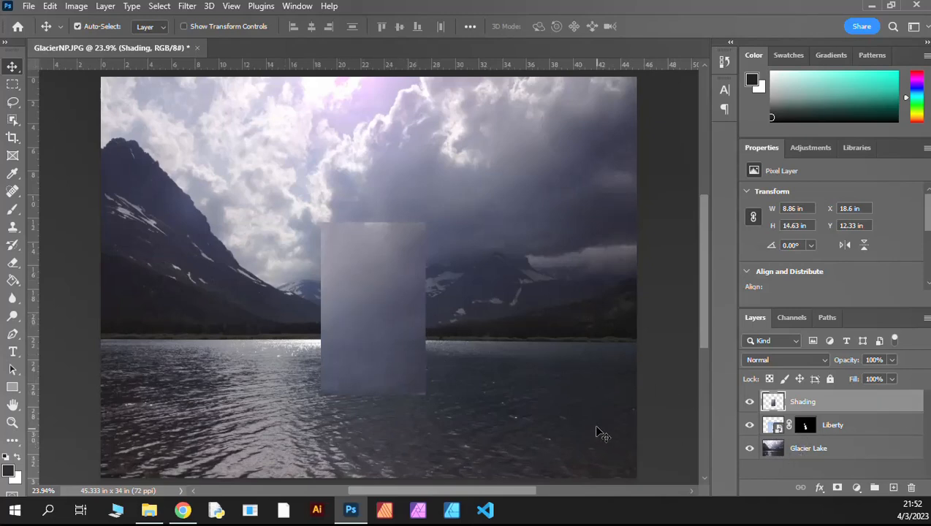
Step: Copy the Liberty layer's mask onto the Shading layer so the sky patch is limited to the statue's shape
left_click(807, 426)
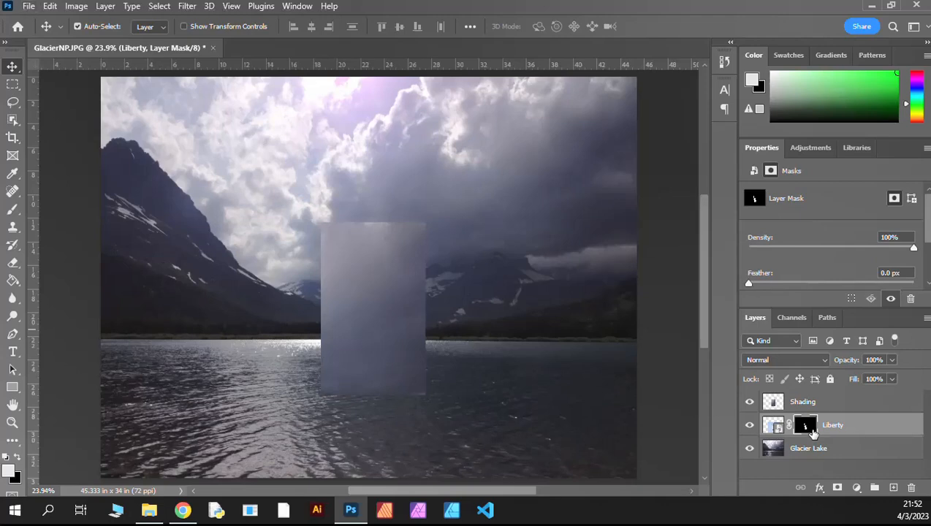
mouse_move(808, 427)
left_mouse_down()
mouse_move(774, 428)
mouse_move(813, 432)
mouse_move(815, 425)
mouse_move(788, 405)
mouse_move(808, 403)
left_mouse_up()
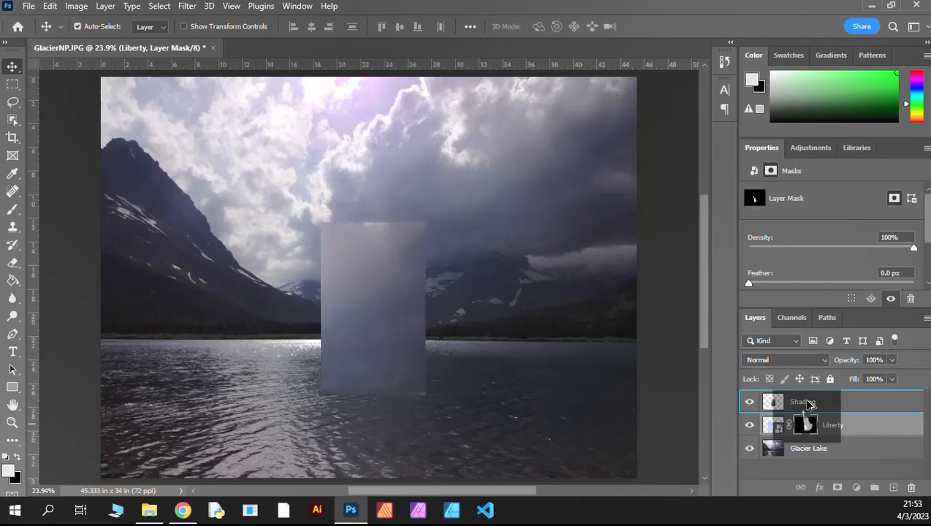
left_click_drag(810, 404, 810, 405)
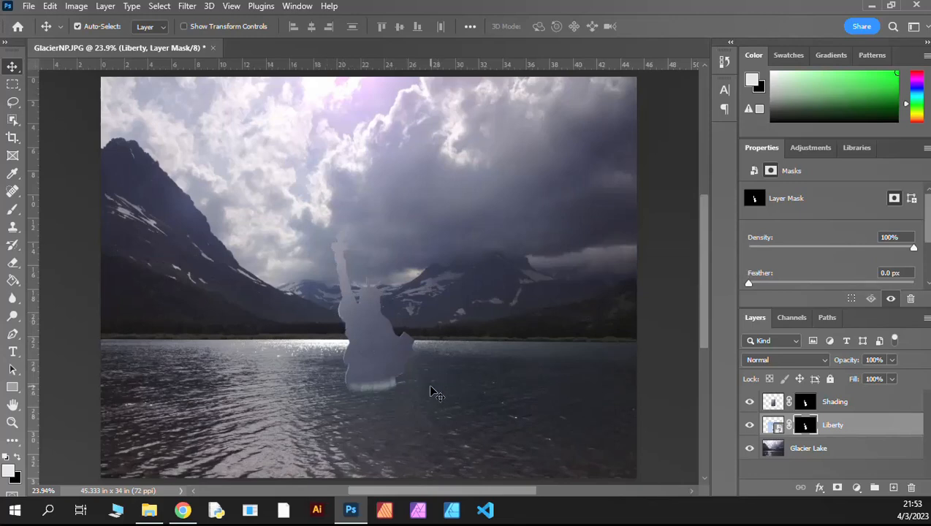
left_click(807, 404)
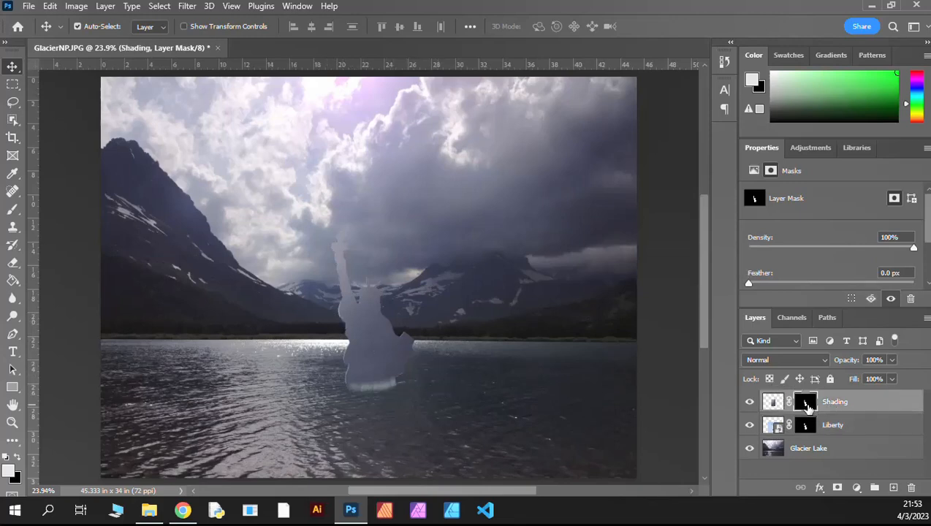
left_click(805, 429)
Step: Set the Shading layer's blend mode to Hard Light and its opacity to 65%
left_click(806, 404)
left_click(826, 364)
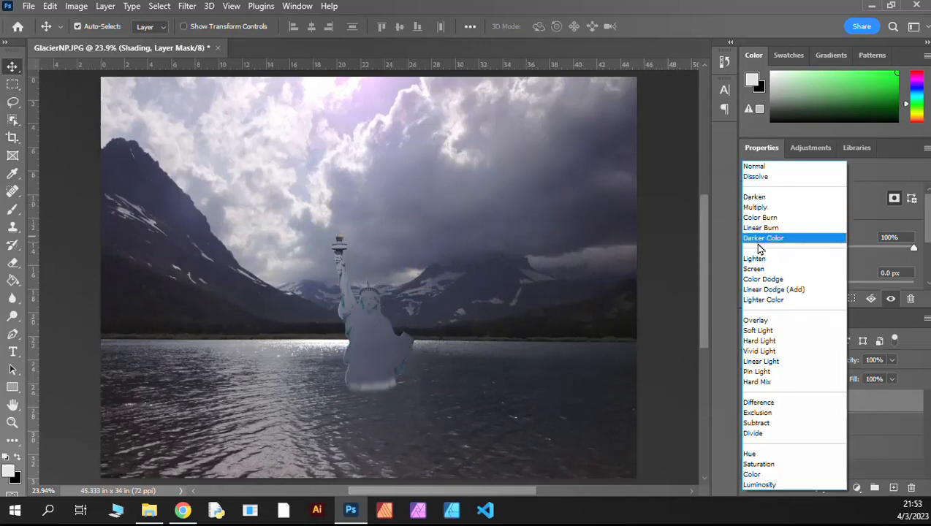
left_click(755, 343)
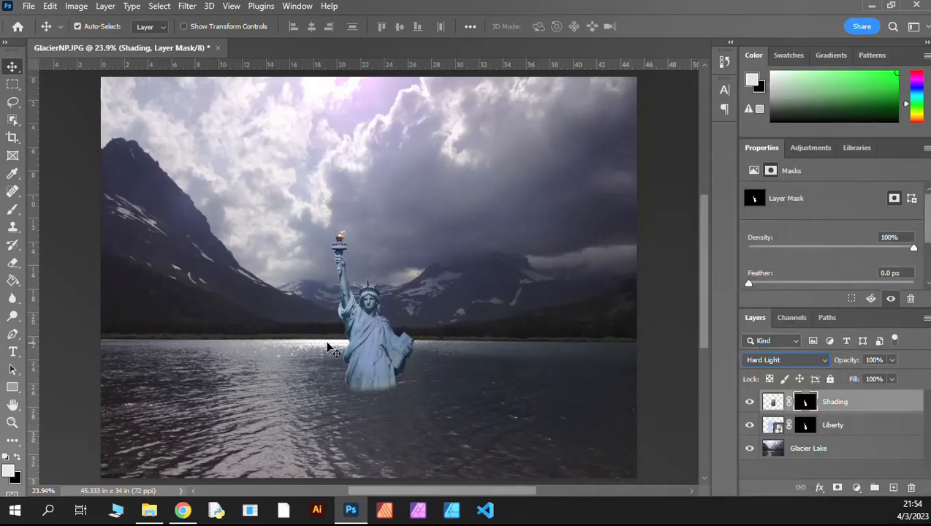
left_click(892, 361)
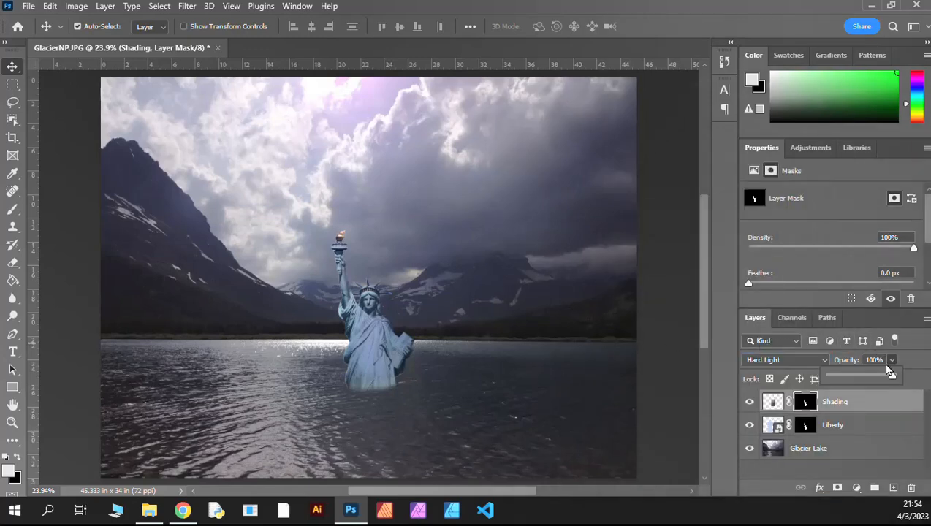
mouse_move(885, 379)
left_mouse_down()
mouse_move(852, 378)
mouse_move(872, 382)
left_mouse_up()
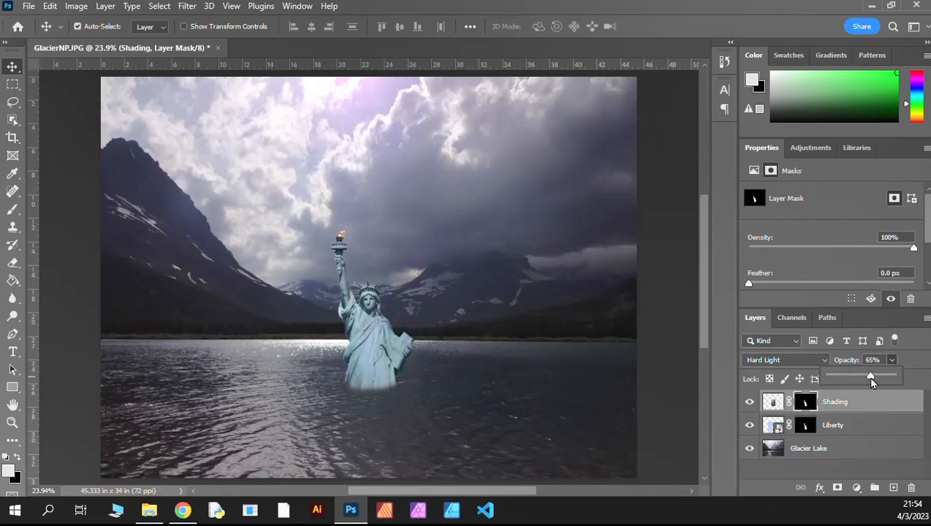
left_click(910, 362)
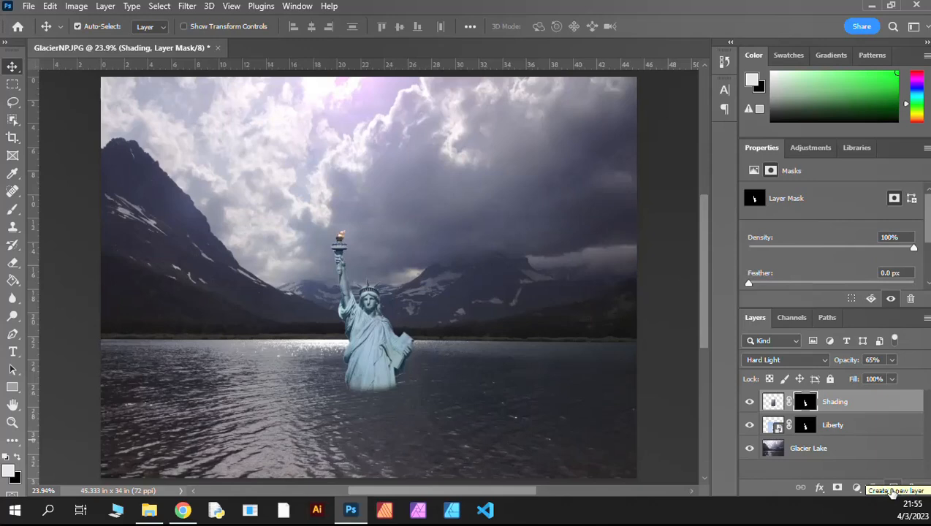
Step: Create a new layer above the Shading layer and name it Shadow
left_click(892, 489)
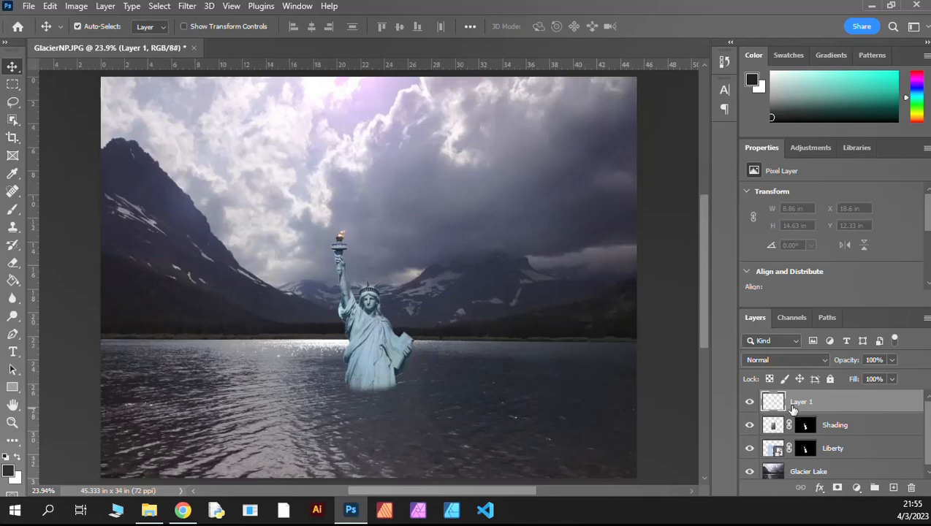
double_click(802, 402)
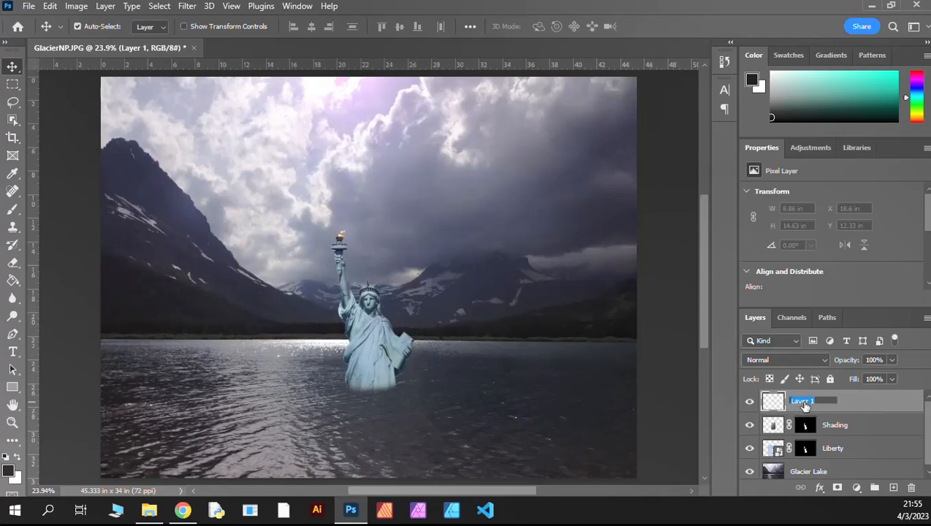
type("Shadow")
key("Return")
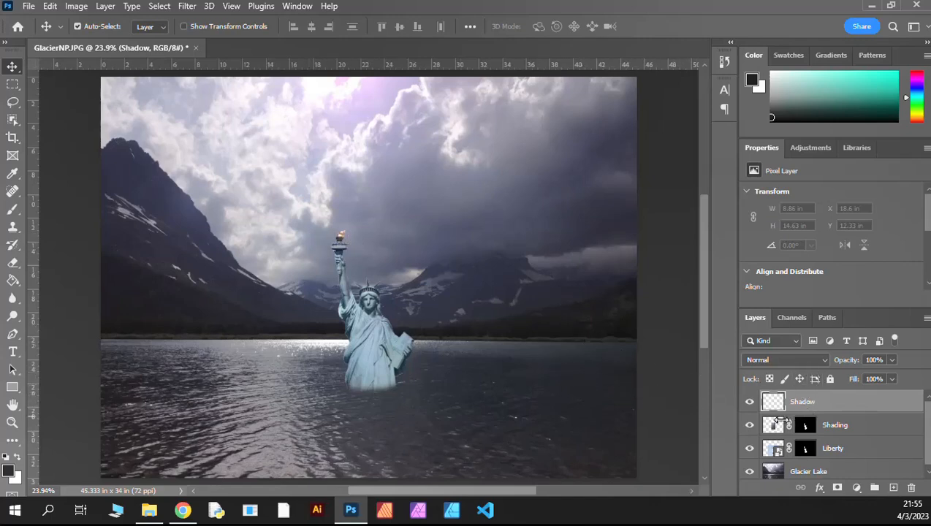
Step: Paint a black shadow about 8.4 in wide and 7.75 in high below the statue's base with a 177 px, 0% hardness brush
left_click(12, 211)
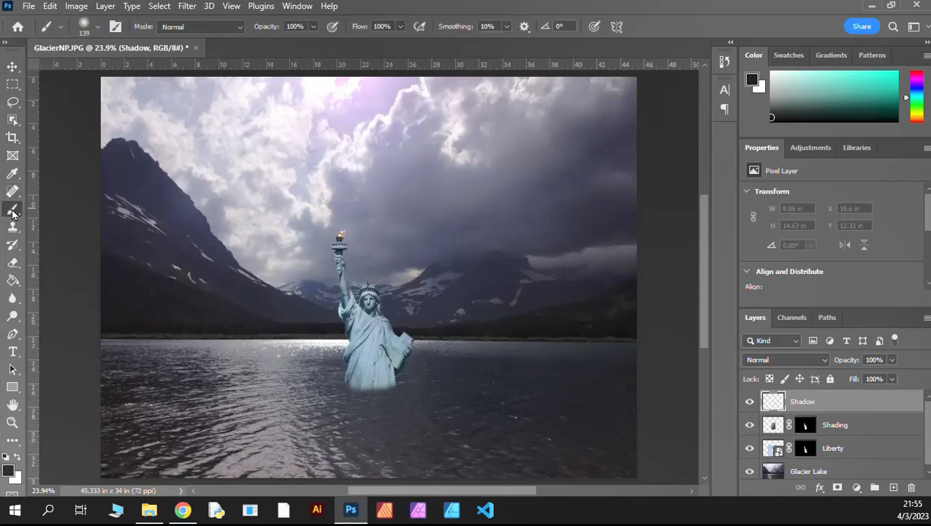
left_click(95, 28)
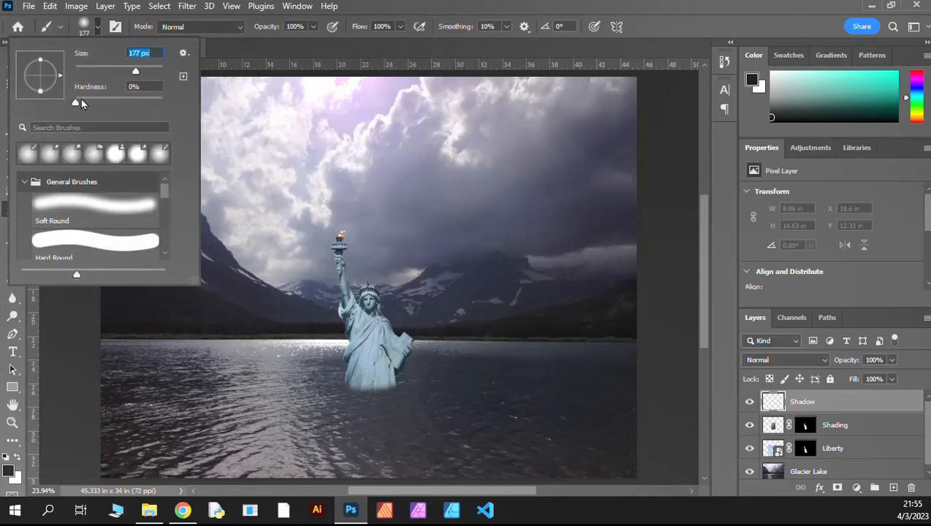
left_click_drag(77, 101, 69, 101)
left_click(773, 123)
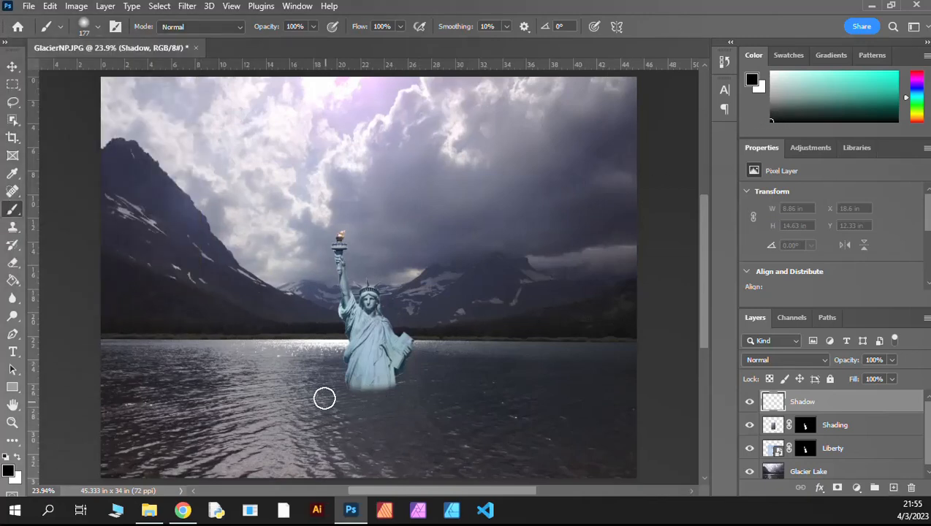
mouse_move(351, 390)
left_mouse_down()
mouse_move(394, 390)
mouse_move(364, 404)
mouse_move(387, 403)
mouse_move(351, 410)
mouse_move(396, 414)
mouse_move(362, 429)
mouse_move(374, 424)
mouse_move(345, 382)
mouse_move(398, 390)
mouse_move(389, 417)
mouse_move(358, 414)
left_mouse_up()
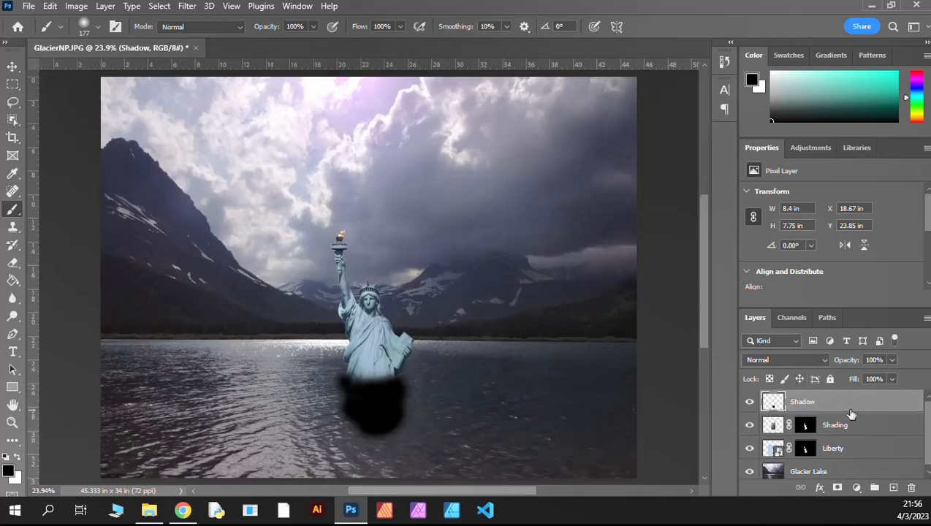
Step: Move the Shadow layer below the Liberty layer and blend it with Soft Light at 66% opacity
mouse_move(850, 414)
left_mouse_down()
mouse_move(845, 460)
mouse_move(837, 448)
mouse_move(838, 455)
left_mouse_up()
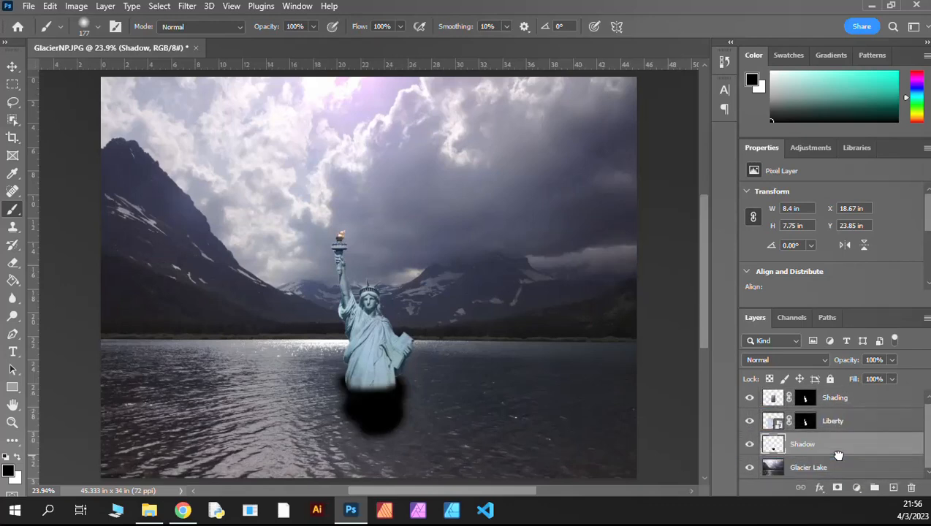
left_click(760, 368)
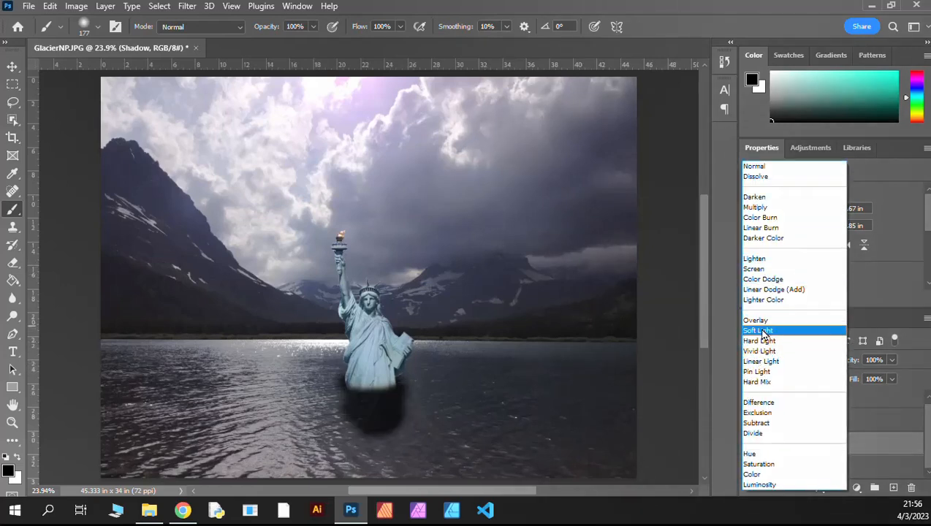
left_click(761, 330)
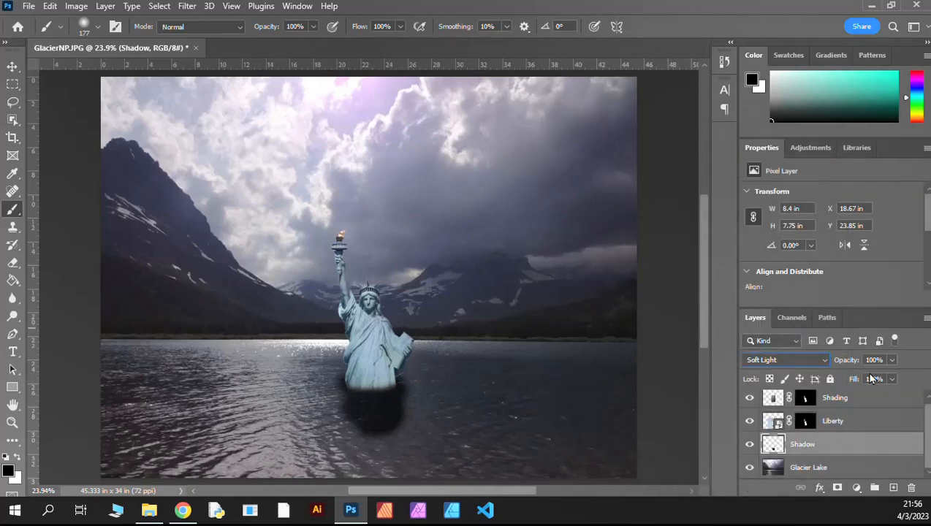
left_click_drag(893, 361, 874, 378)
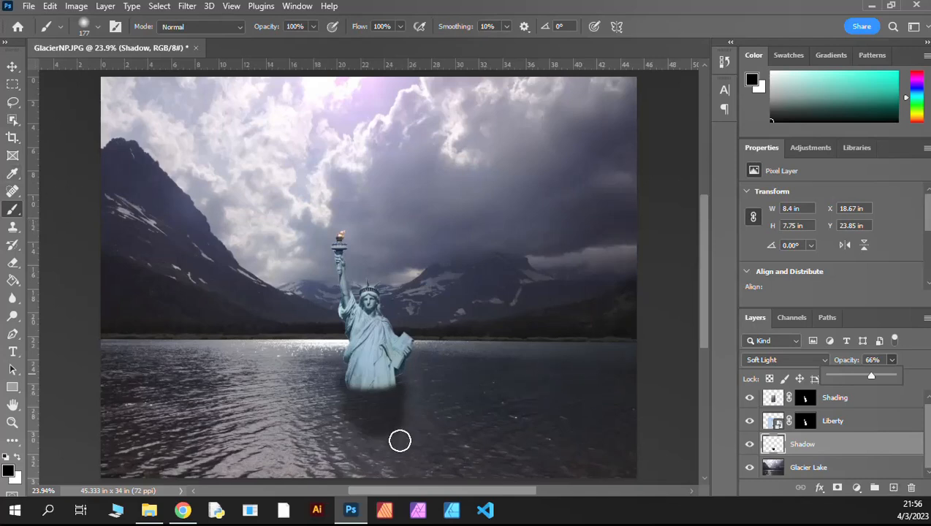
Step: Brush the shadow slightly larger below the statue and soften its outer edges with a 480 px Eraser
mouse_move(403, 402)
left_mouse_down()
mouse_move(399, 424)
mouse_move(372, 429)
mouse_move(401, 431)
mouse_move(389, 435)
mouse_move(372, 420)
left_mouse_up()
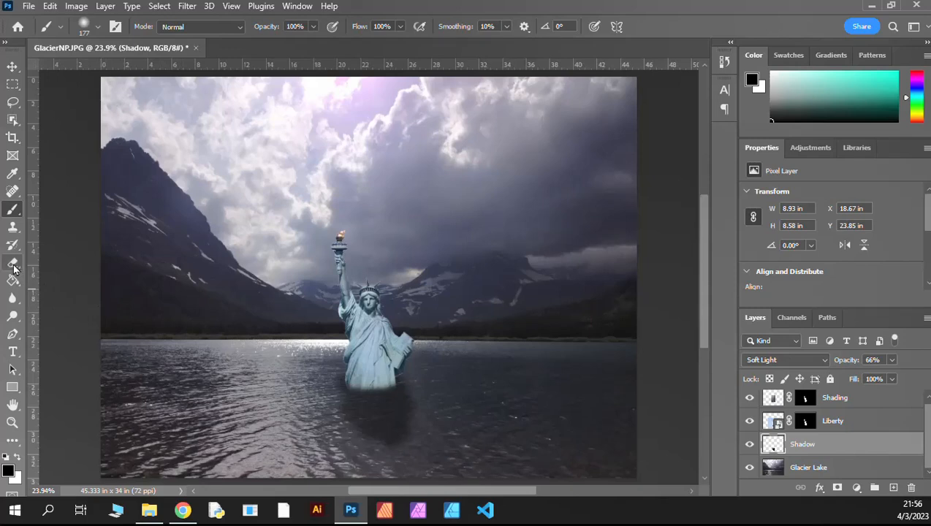
left_click(13, 264)
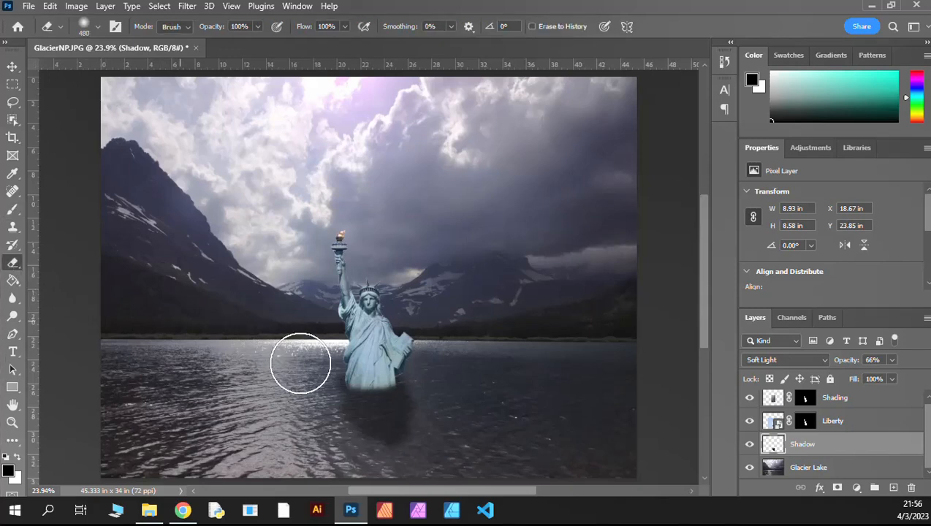
mouse_move(315, 377)
left_mouse_down()
mouse_move(320, 412)
mouse_move(359, 459)
mouse_move(392, 460)
mouse_move(431, 373)
mouse_move(439, 462)
left_mouse_up()
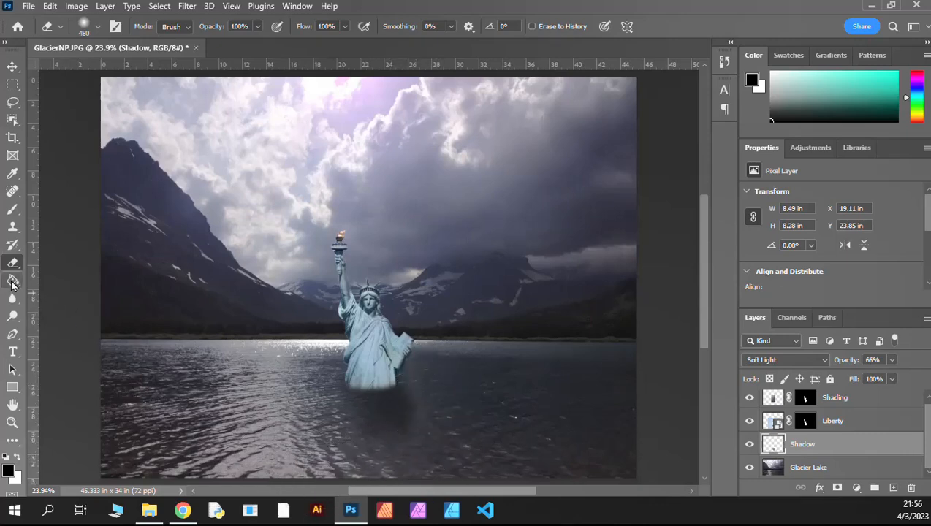
Step: Extend the shadow farther across the water with the 177 px brush in black and dark gray, to about 8.99 in by 9.63 in
left_click(12, 209)
mouse_move(411, 441)
left_mouse_down()
mouse_move(389, 424)
mouse_move(407, 424)
mouse_move(387, 428)
left_mouse_up()
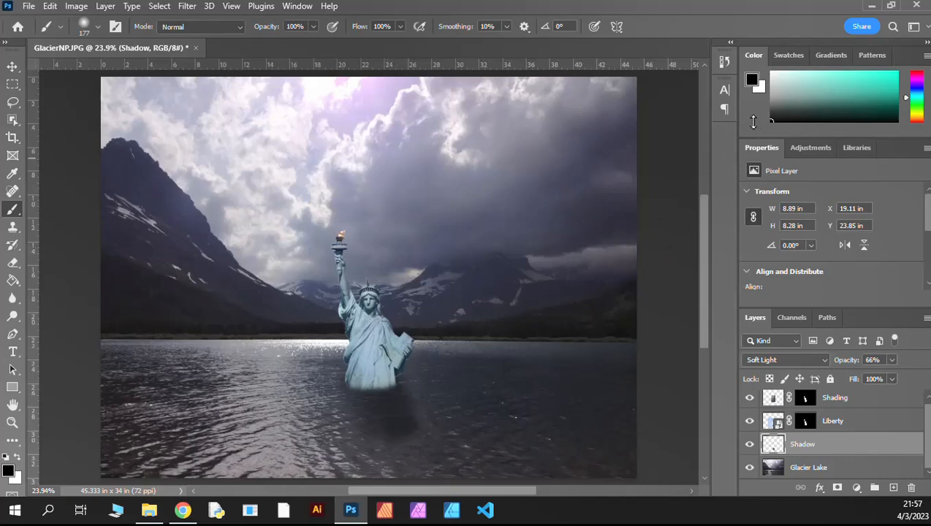
left_click_drag(770, 114, 753, 111)
mouse_move(384, 411)
left_mouse_down()
mouse_move(379, 432)
mouse_move(406, 433)
mouse_move(393, 441)
mouse_move(368, 422)
mouse_move(383, 473)
mouse_move(412, 416)
mouse_move(383, 394)
mouse_move(352, 401)
mouse_move(355, 414)
left_mouse_up()
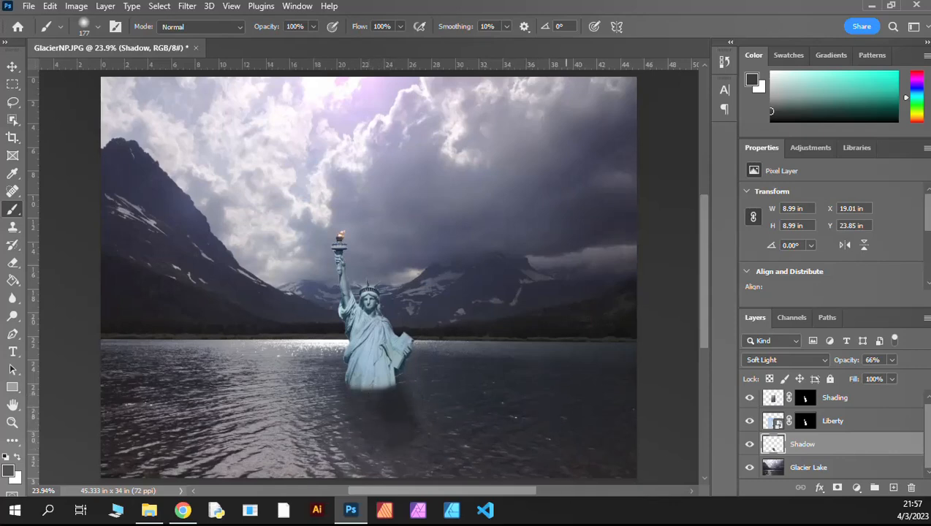
mouse_move(410, 458)
left_mouse_down()
mouse_move(379, 427)
mouse_move(383, 447)
mouse_move(361, 422)
left_mouse_up()
left_click(13, 262)
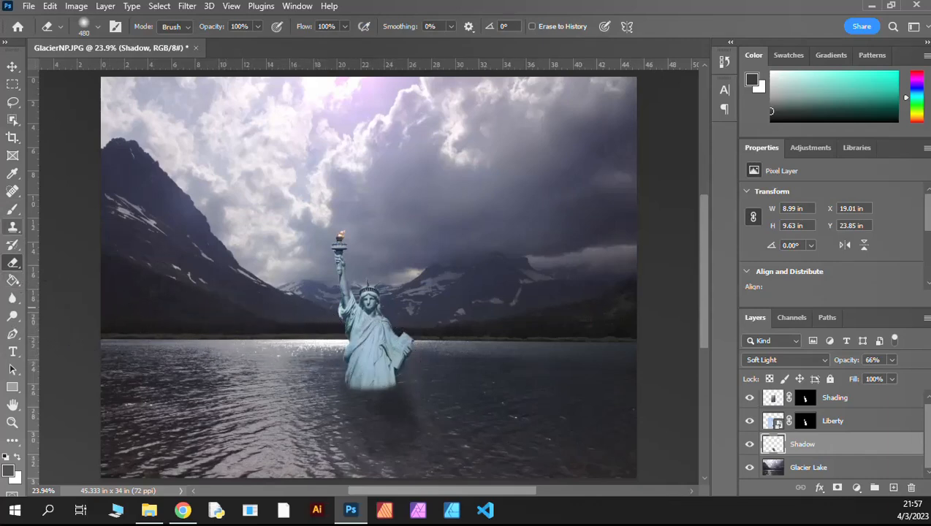
left_click(12, 67)
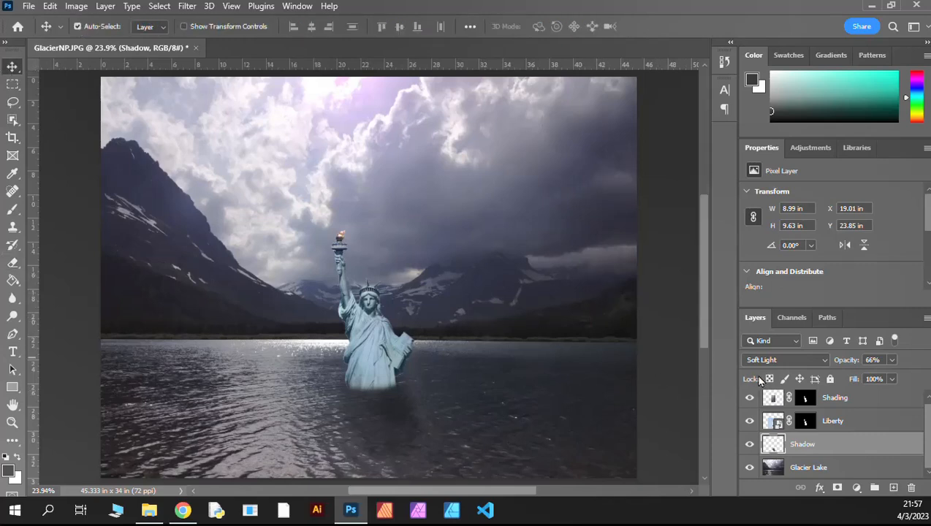
Step: Set the Shading layer's blend mode to Multiply and its opacity to 72%
left_click(855, 404)
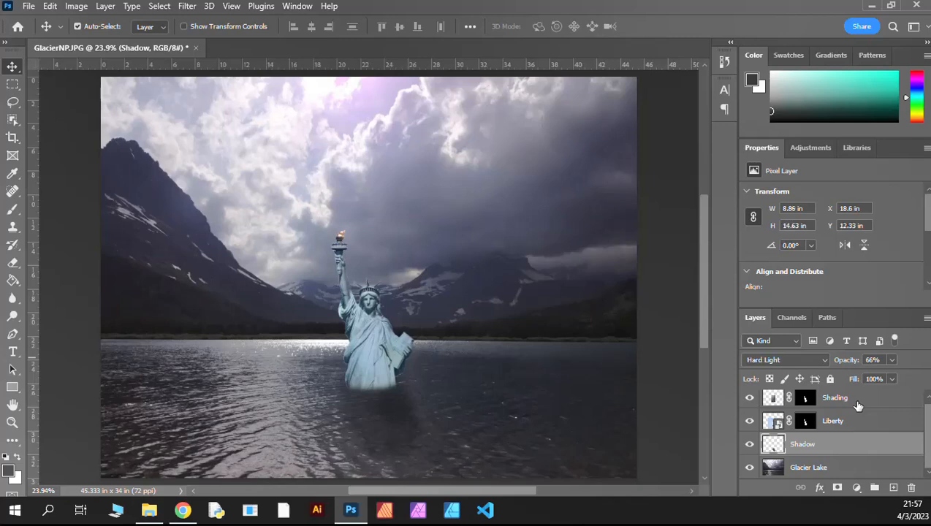
left_click(892, 361)
left_click_drag(893, 378, 915, 377)
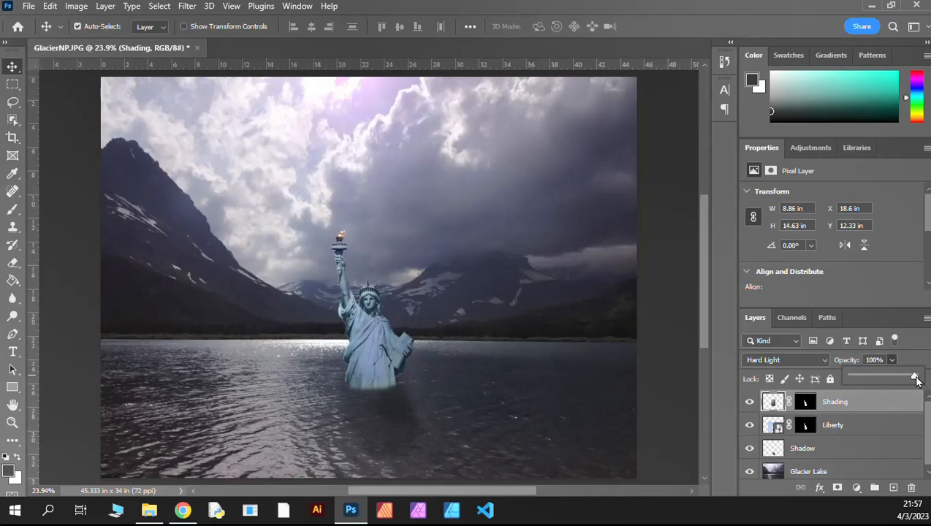
left_click(810, 363)
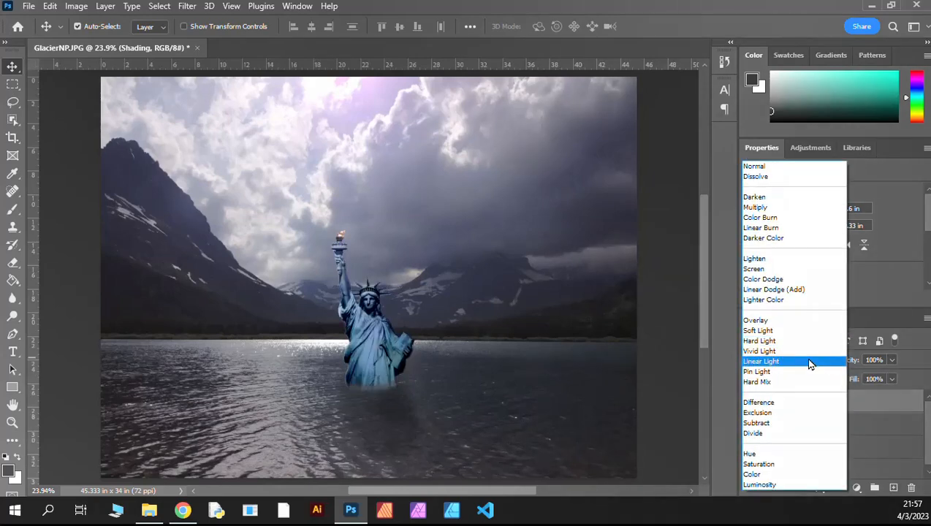
left_click(760, 210)
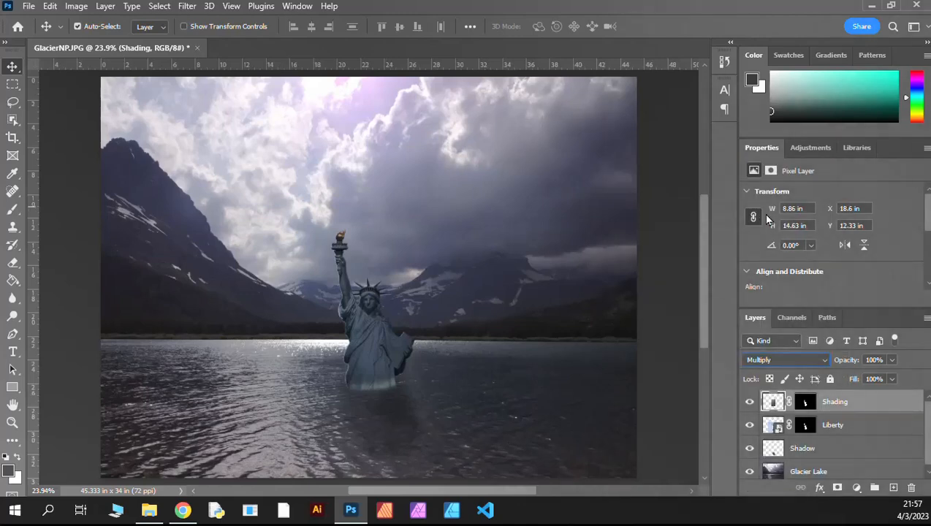
left_click(892, 360)
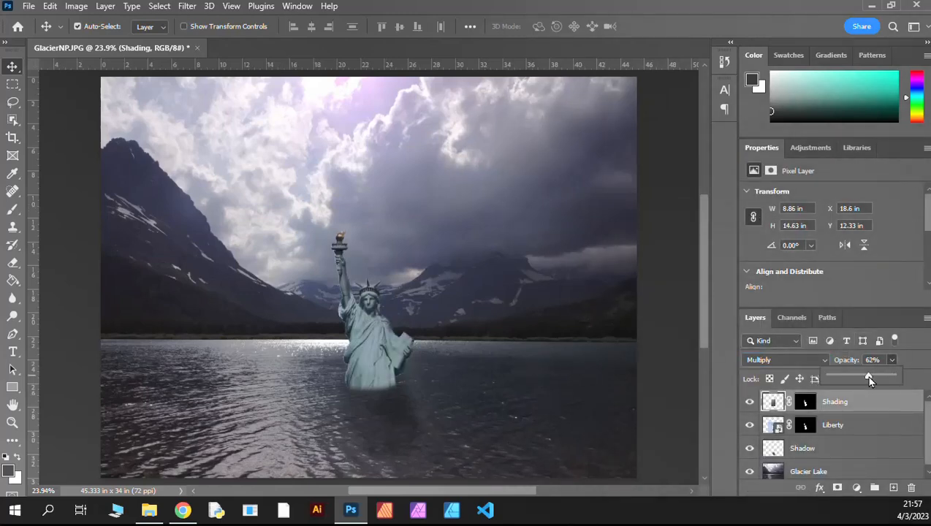
left_click_drag(875, 377, 869, 373)
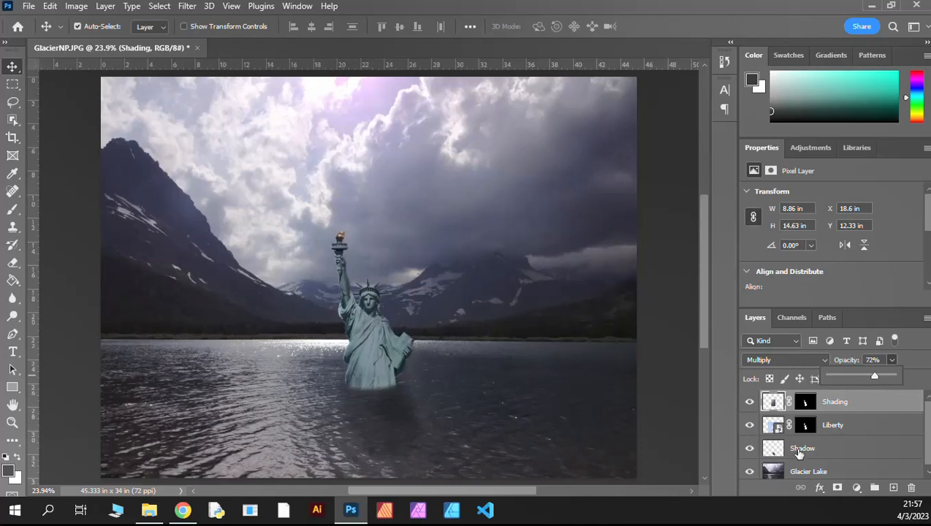
Step: Extend the Shading layer's mask over the statue's lower edge at the waterline using the 176 px brush in Select and Mask
left_click(806, 404)
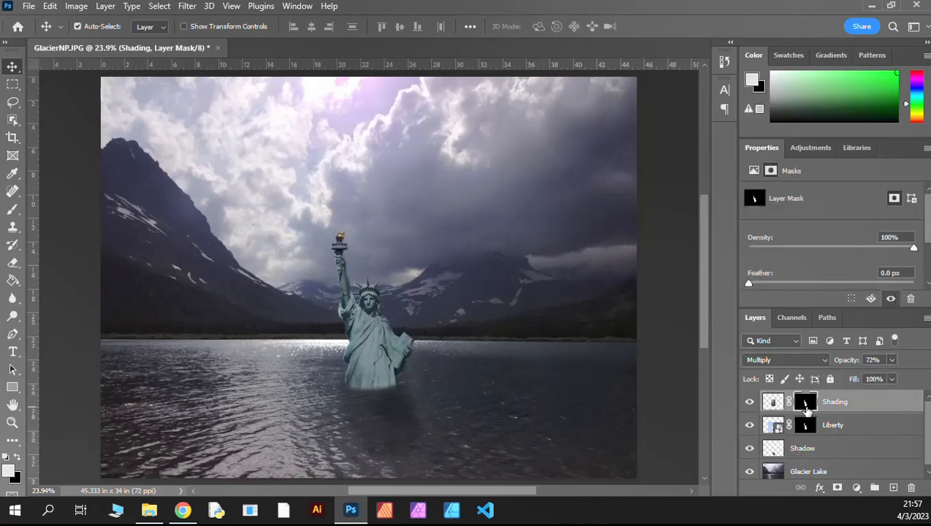
double_click(806, 406)
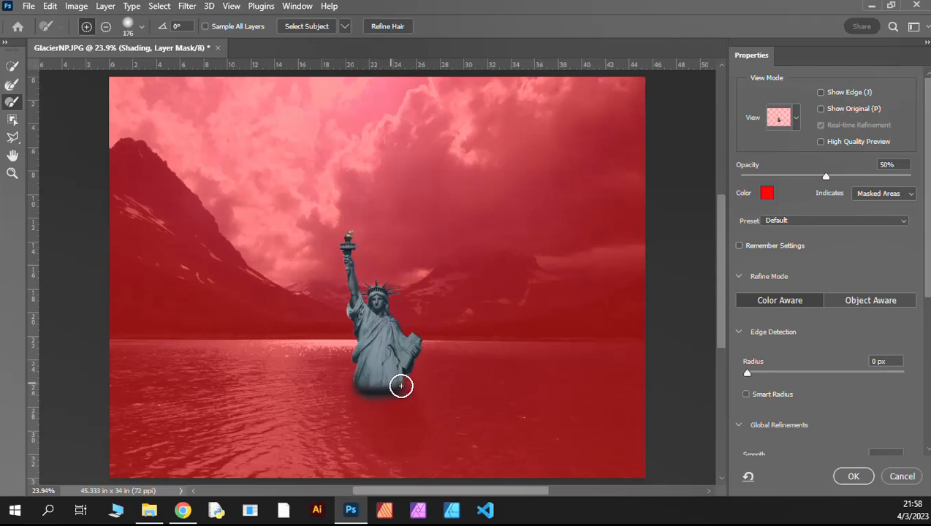
left_click(854, 476)
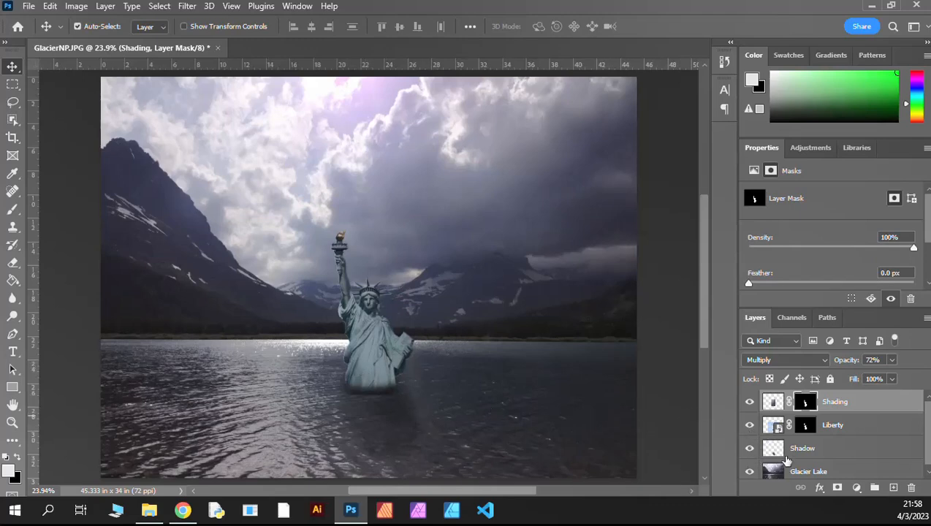
scroll(783, 454, "down", 1)
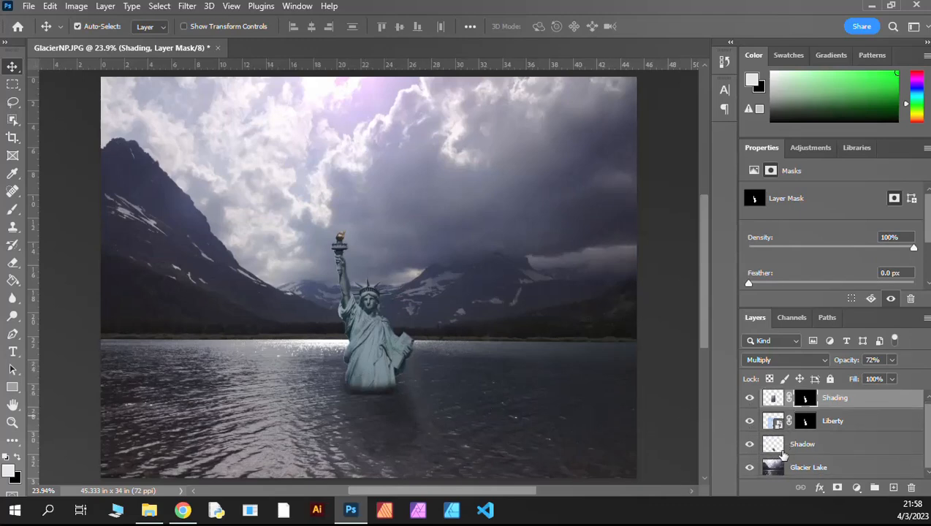
scroll(750, 457, "up", 1)
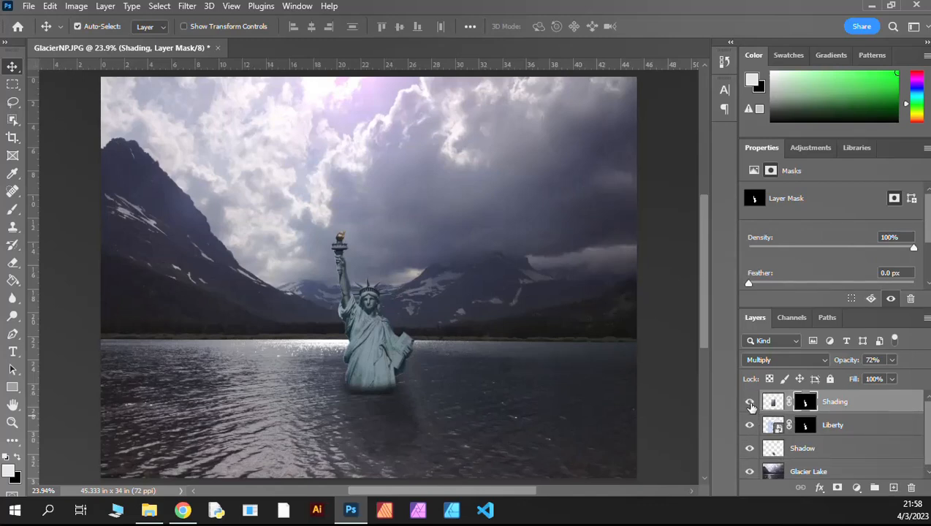
Step: Hide the Shading and Shadow layers and disable the Liberty layer mask to view the original statue photo
left_click(750, 403)
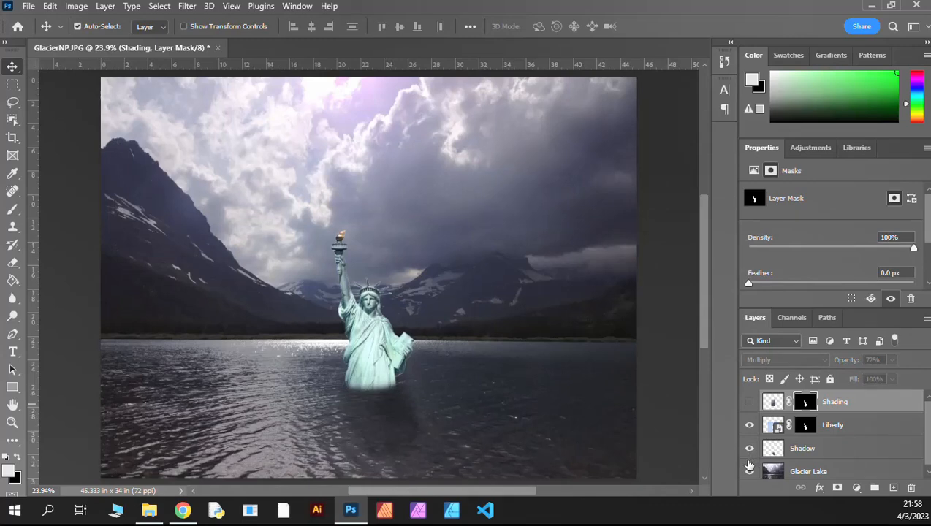
left_click(750, 450)
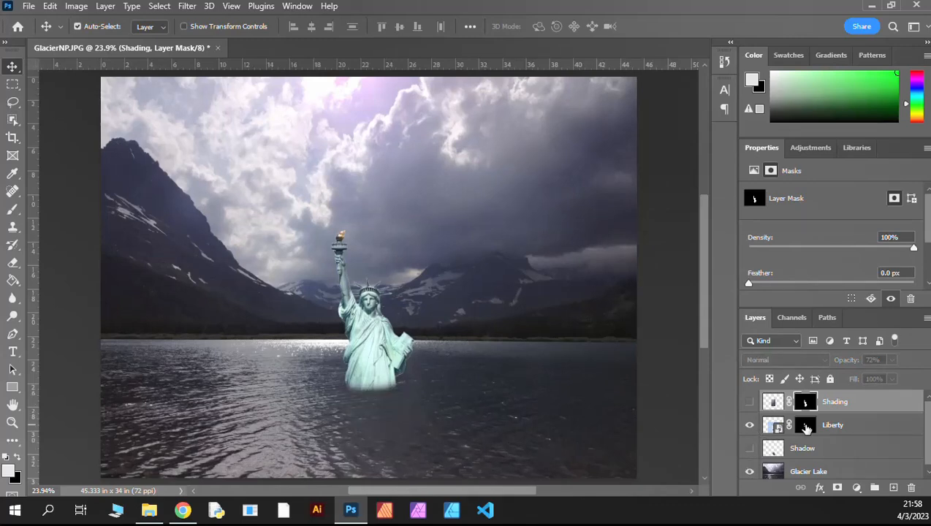
left_click(806, 426)
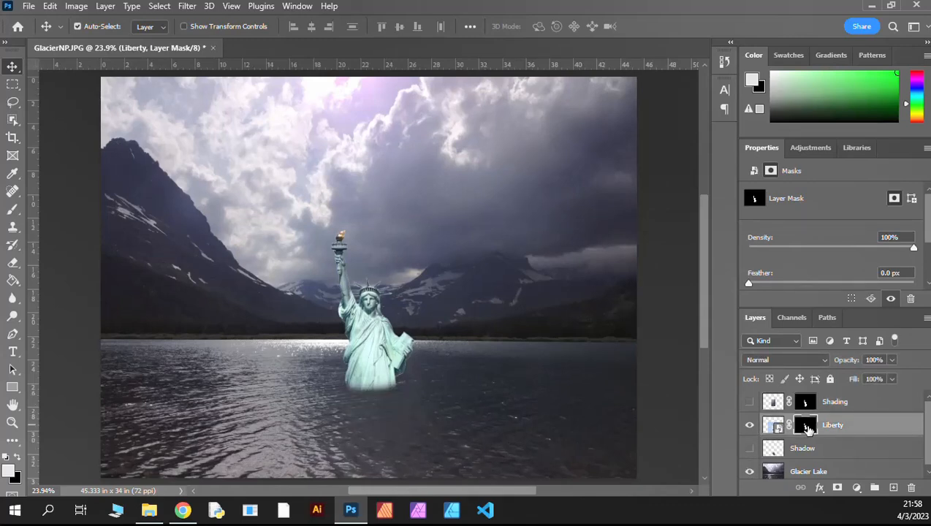
right_click(808, 430)
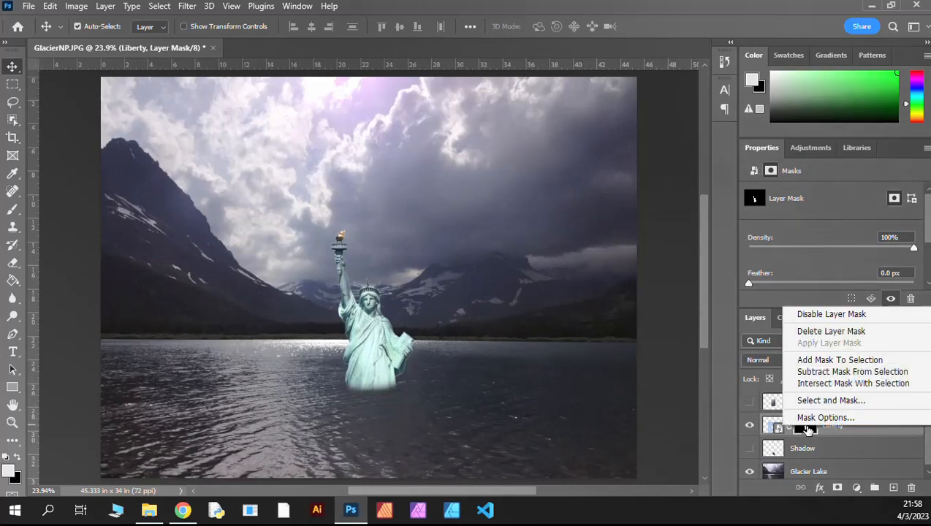
left_click(809, 316)
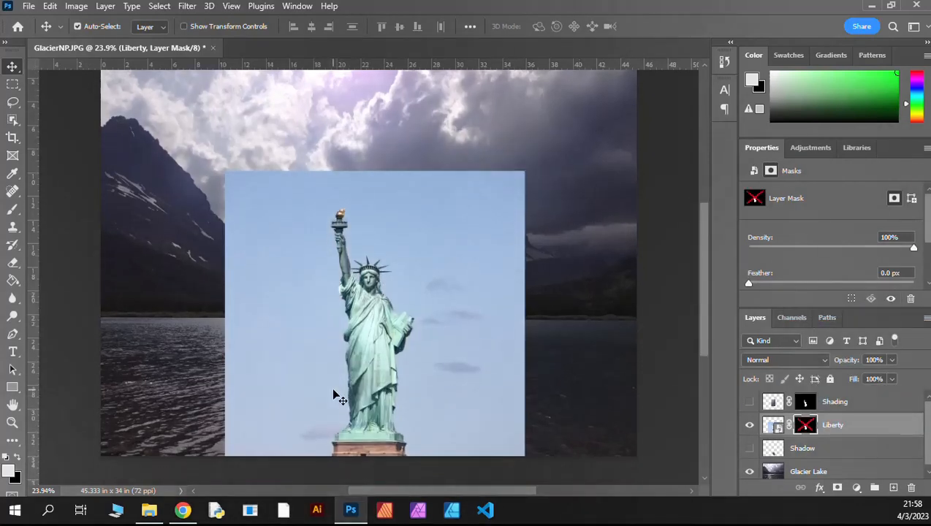
scroll(369, 358, "down", 2)
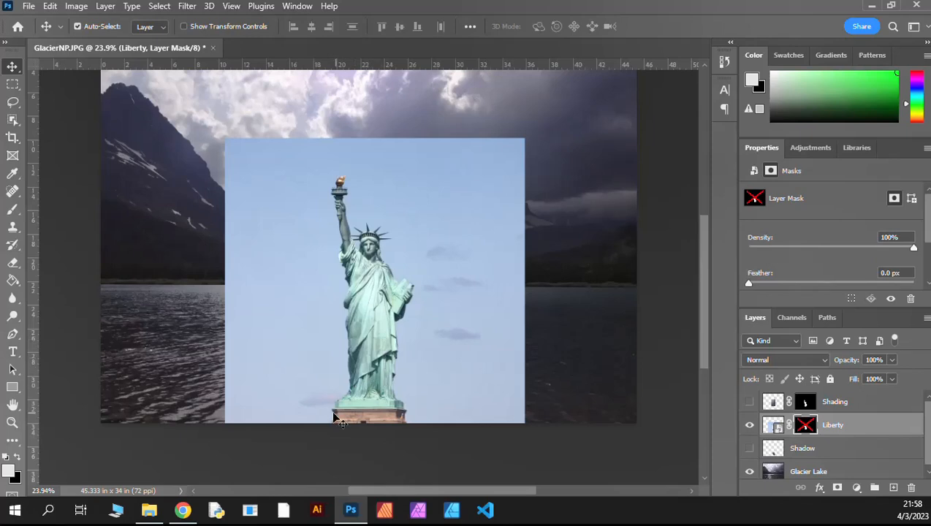
Step: Enable the Liberty layer mask again and show the Shading and Shadow layers
right_click(808, 434)
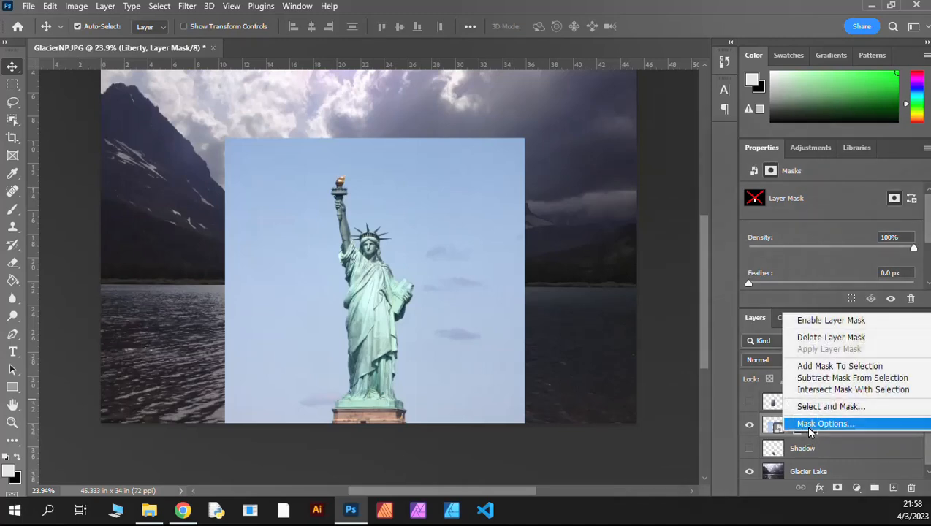
left_click(807, 322)
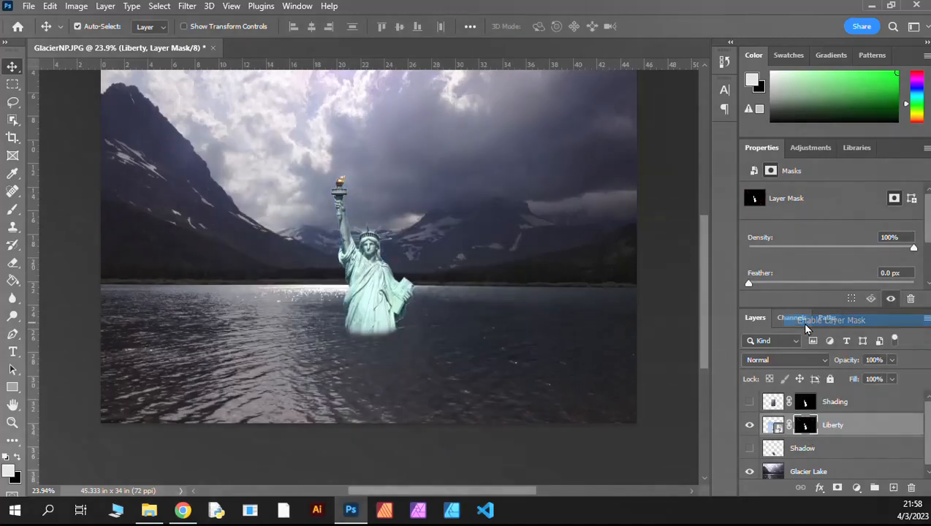
left_click(749, 401)
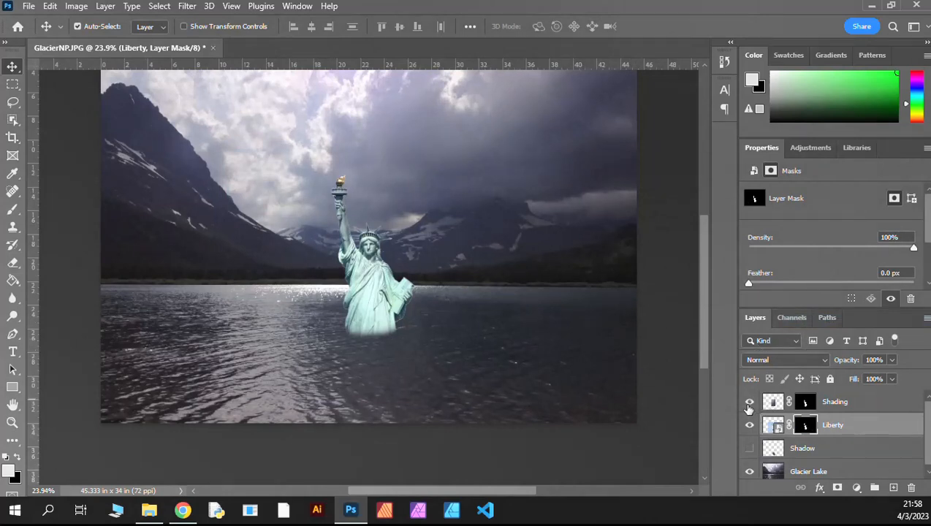
left_click(750, 449)
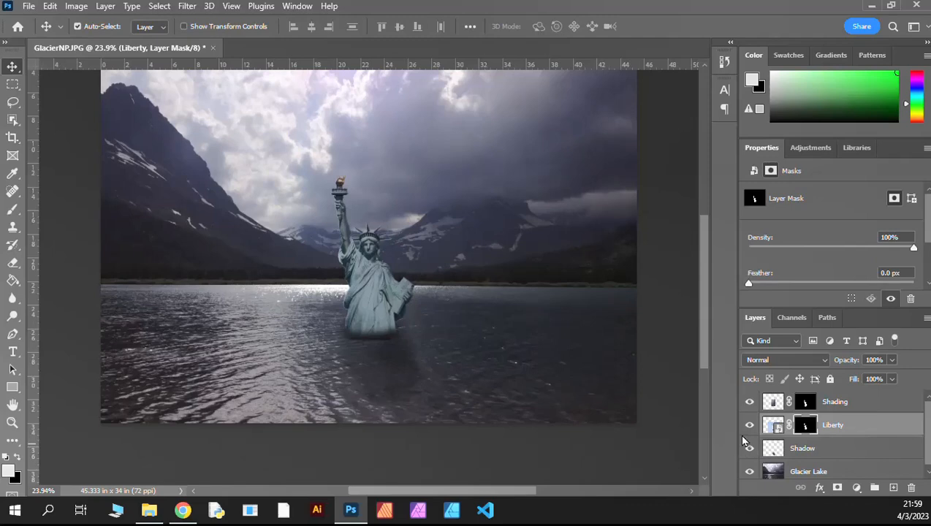
mouse_move(703, 348)
left_mouse_down()
mouse_move(706, 299)
mouse_move(703, 335)
left_mouse_up()
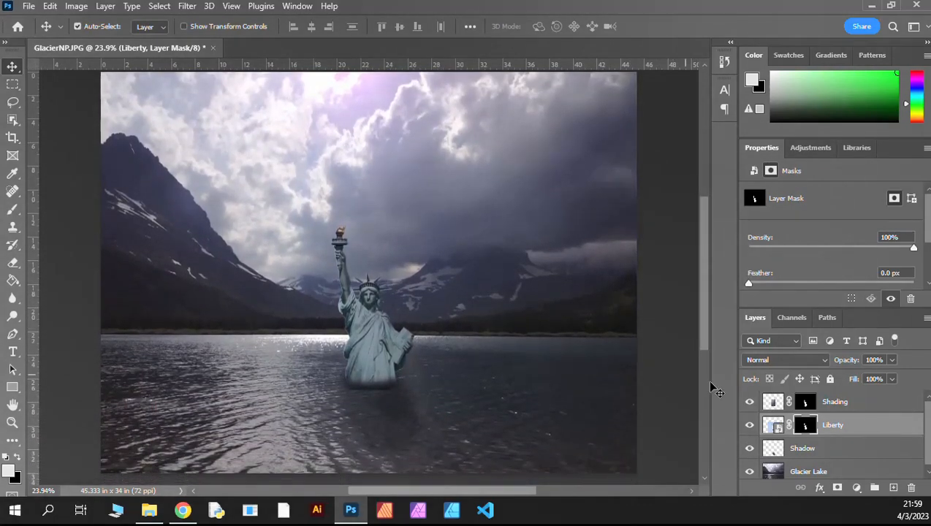
scroll(809, 432, "down", 1)
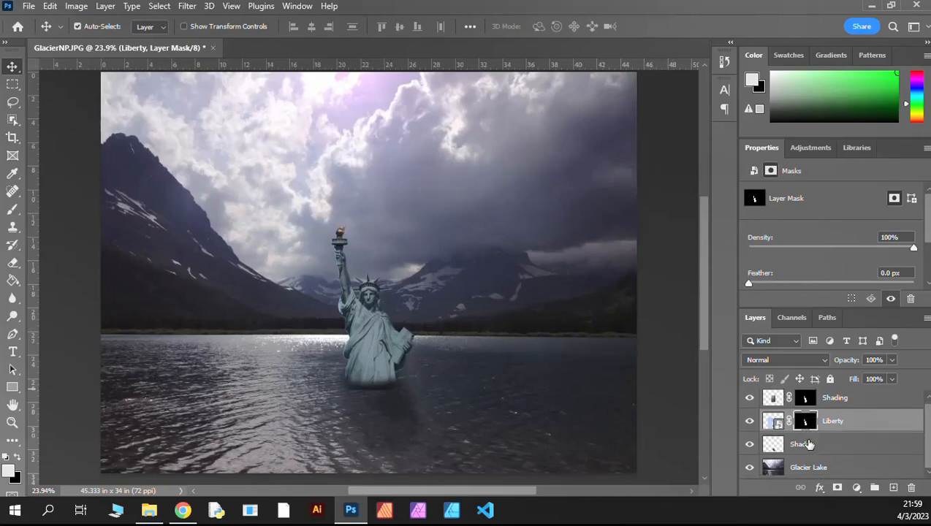
scroll(810, 444, "up", 1)
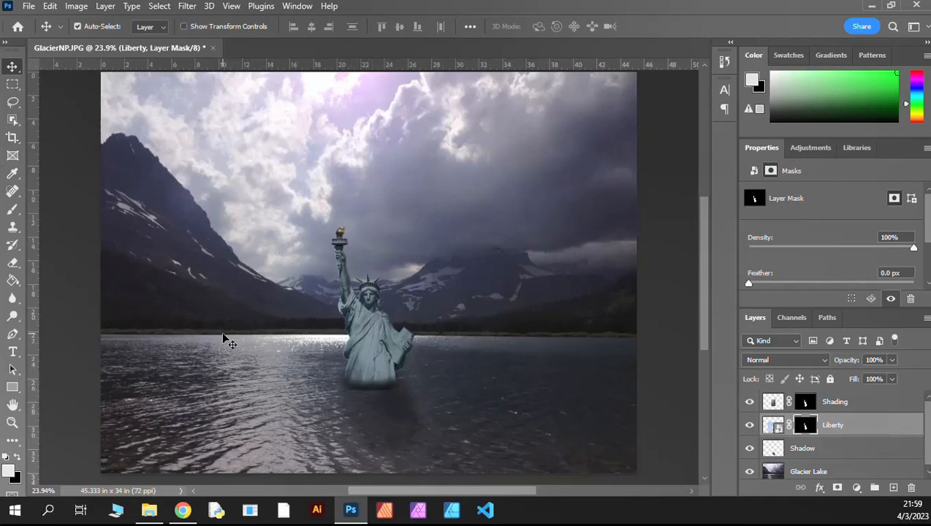
Step: Save the composite as a Photoshop PSD in Bootcamp2, named with the author's first name plus "-Liberty", keeping Maximize Compatibility on
left_click(28, 6)
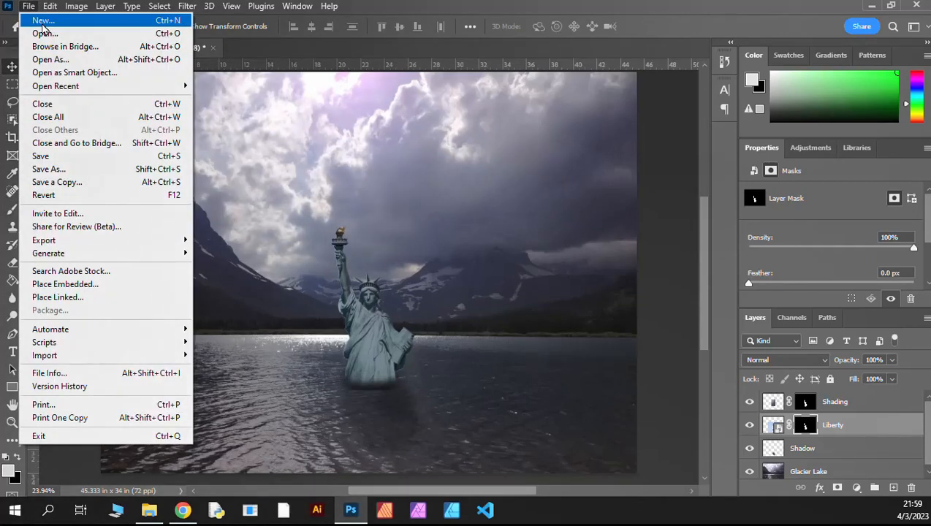
left_click(48, 170)
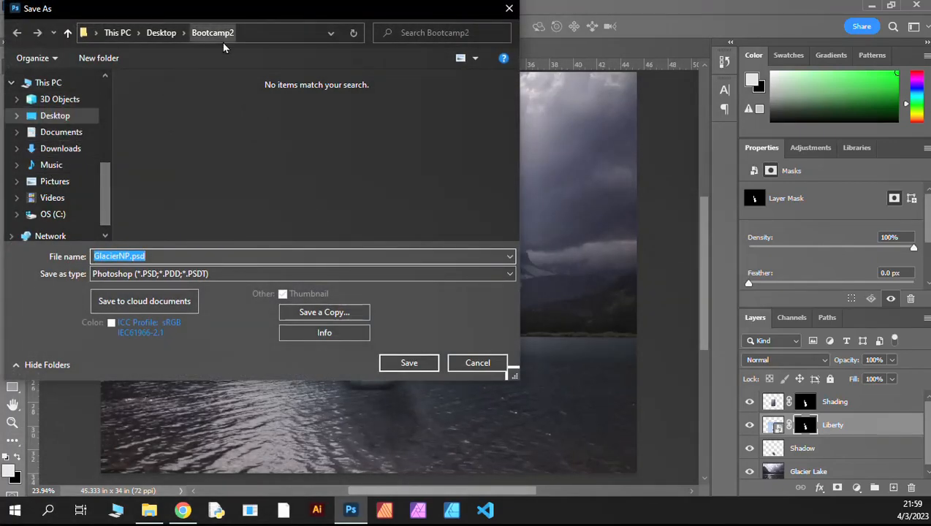
left_click(218, 110)
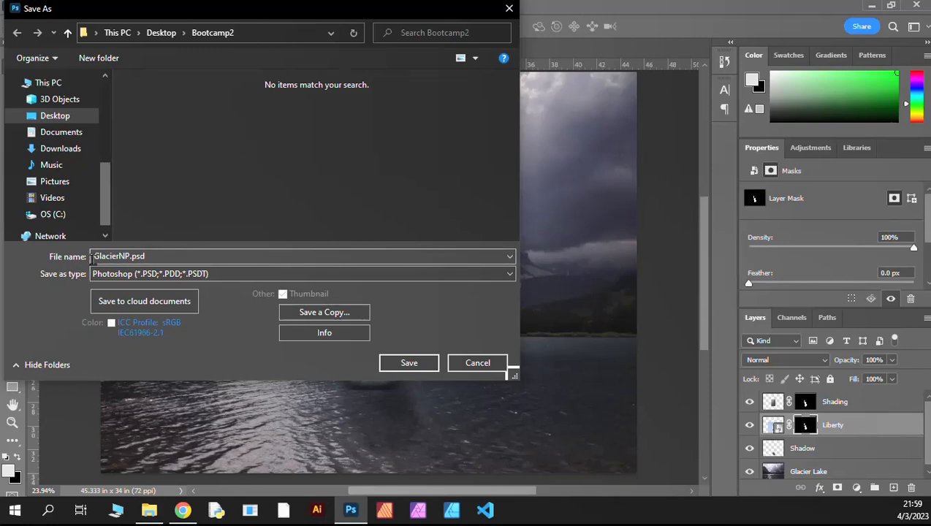
left_click(94, 256)
left_click(129, 256)
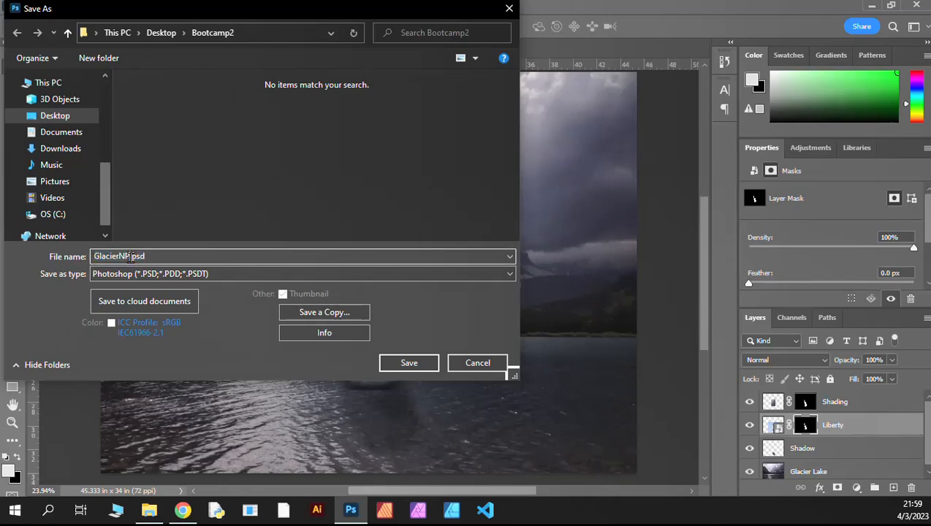
left_click_drag(129, 256, 50, 265)
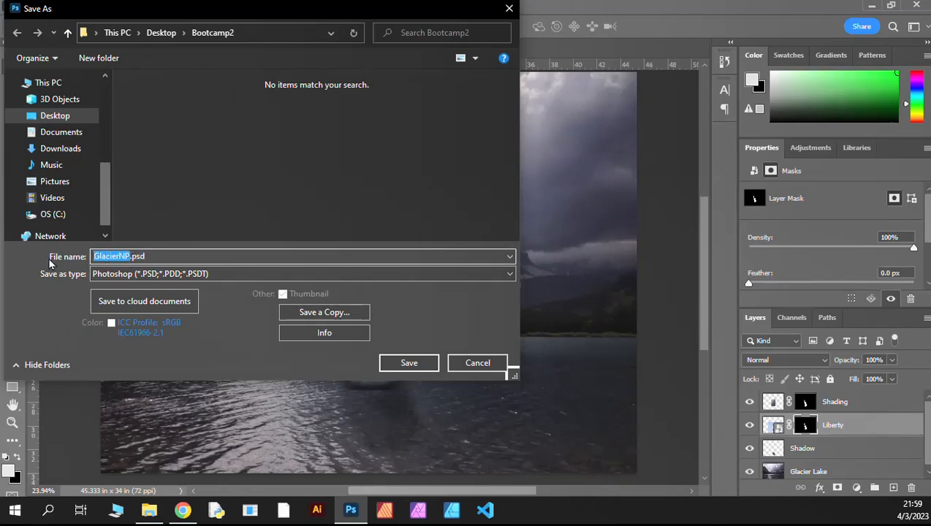
type("Phil-Liberty")
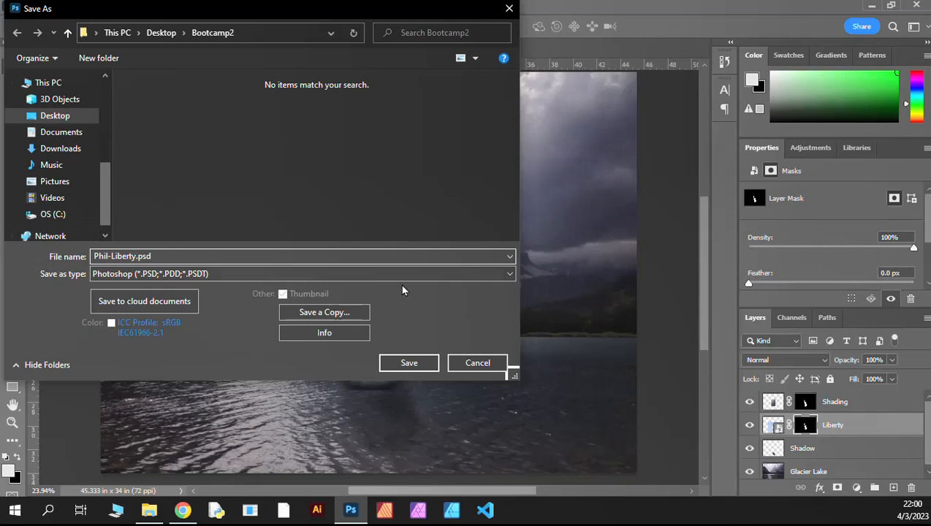
left_click(407, 364)
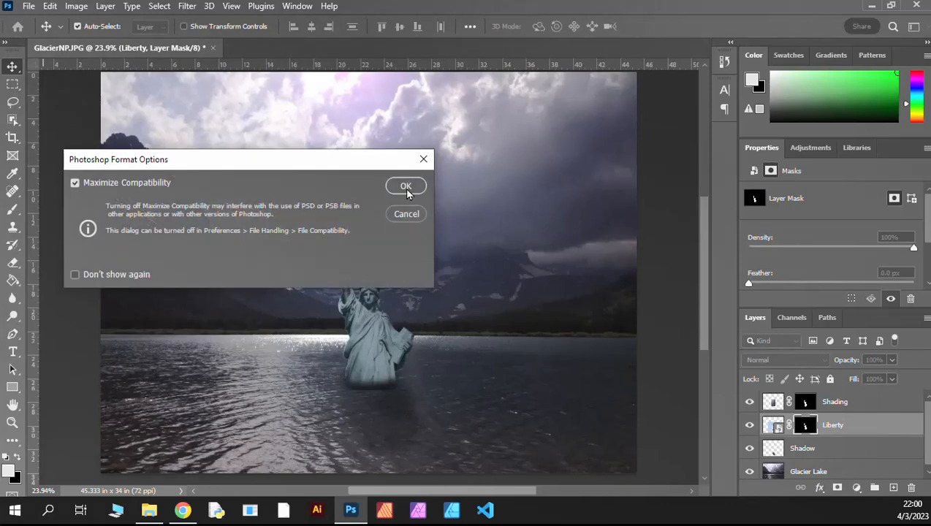
left_click(407, 187)
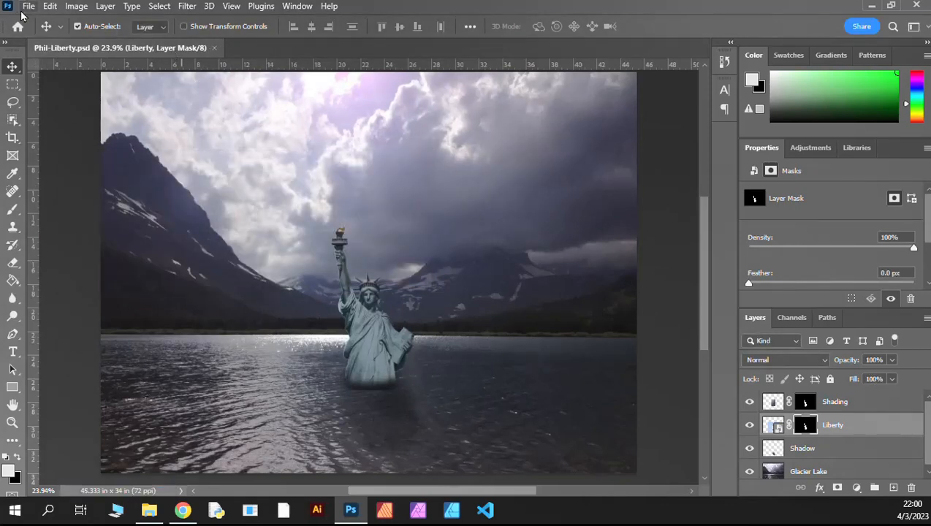
Step: Quick-export the composite as a PNG to the Bootcamp2 folder under the suggested file name
left_click(26, 8)
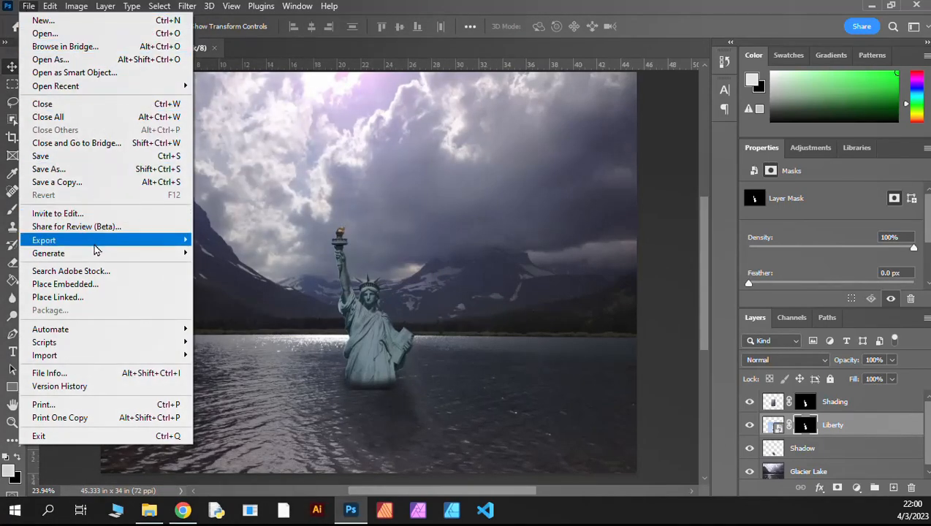
mouse_move(103, 241)
left_click(230, 245)
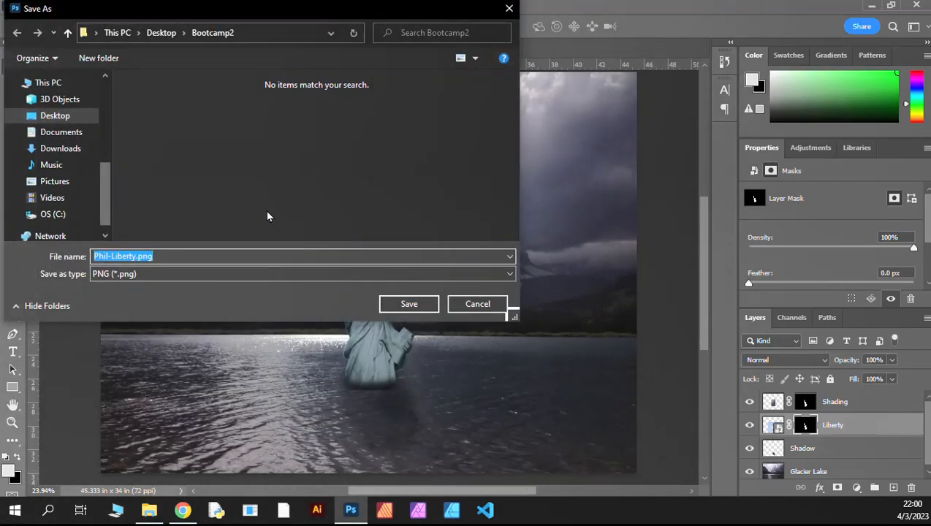
left_click(404, 306)
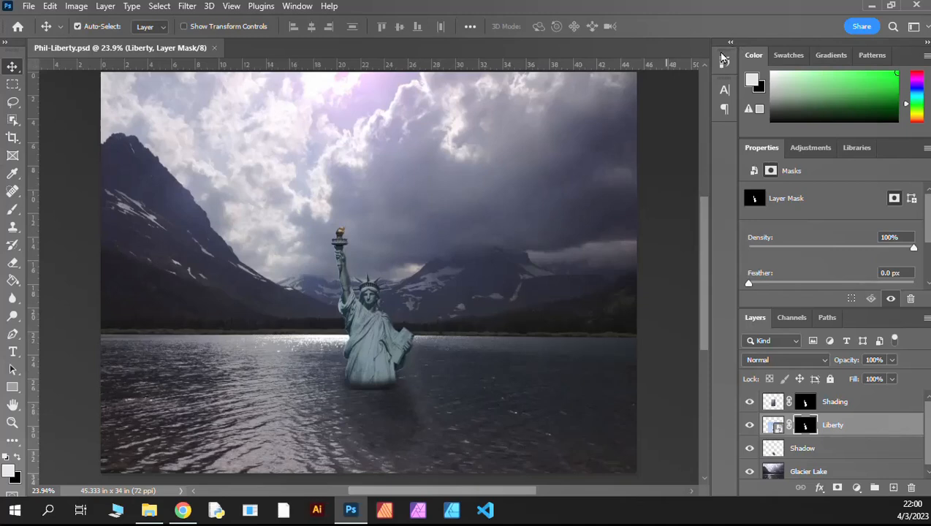
key("ctrl")
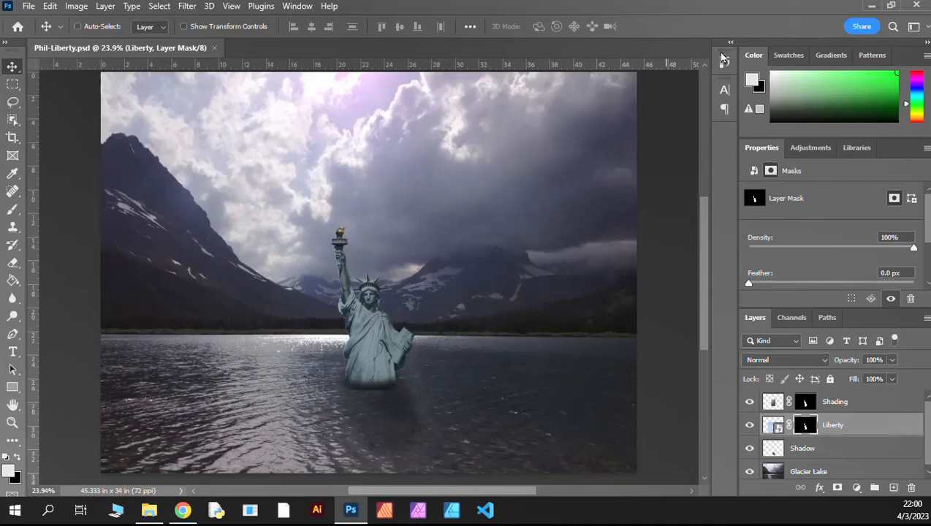